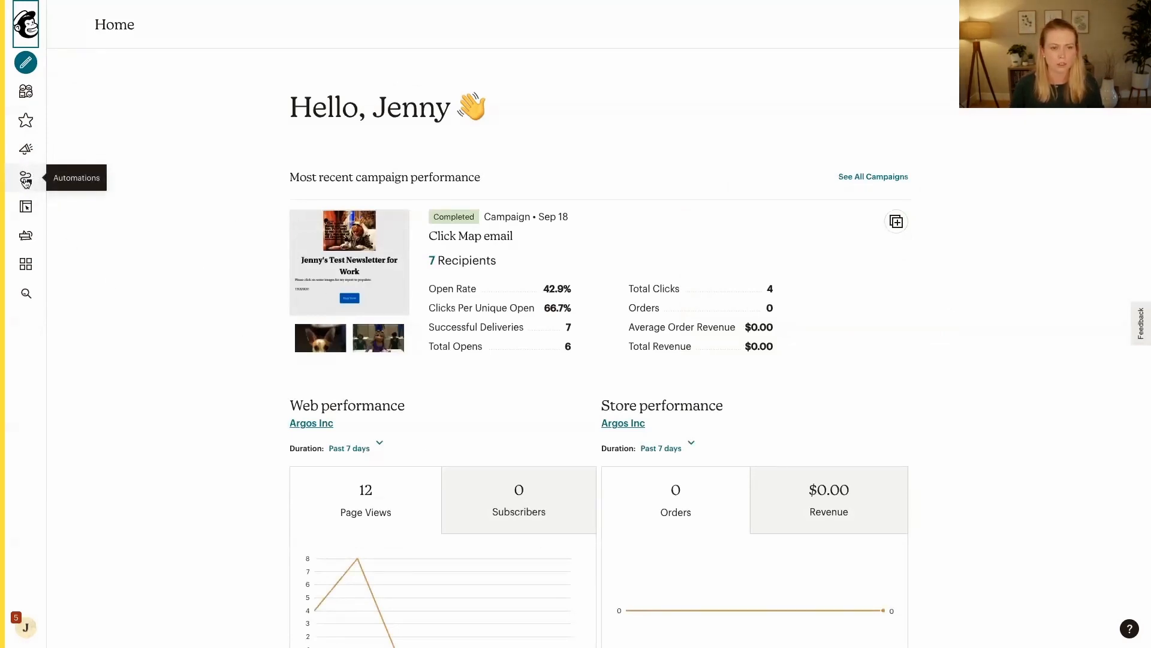
Open the Customer Journeys automations and look over the existing journeys as well as the Explore page
click(23, 180)
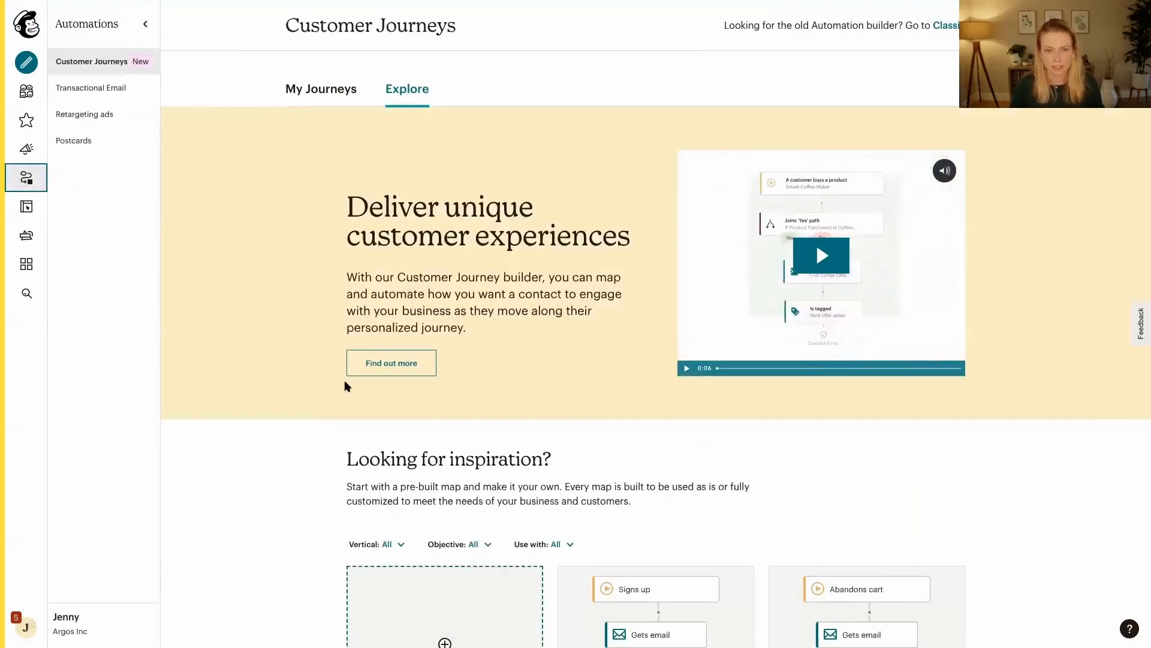
click(318, 94)
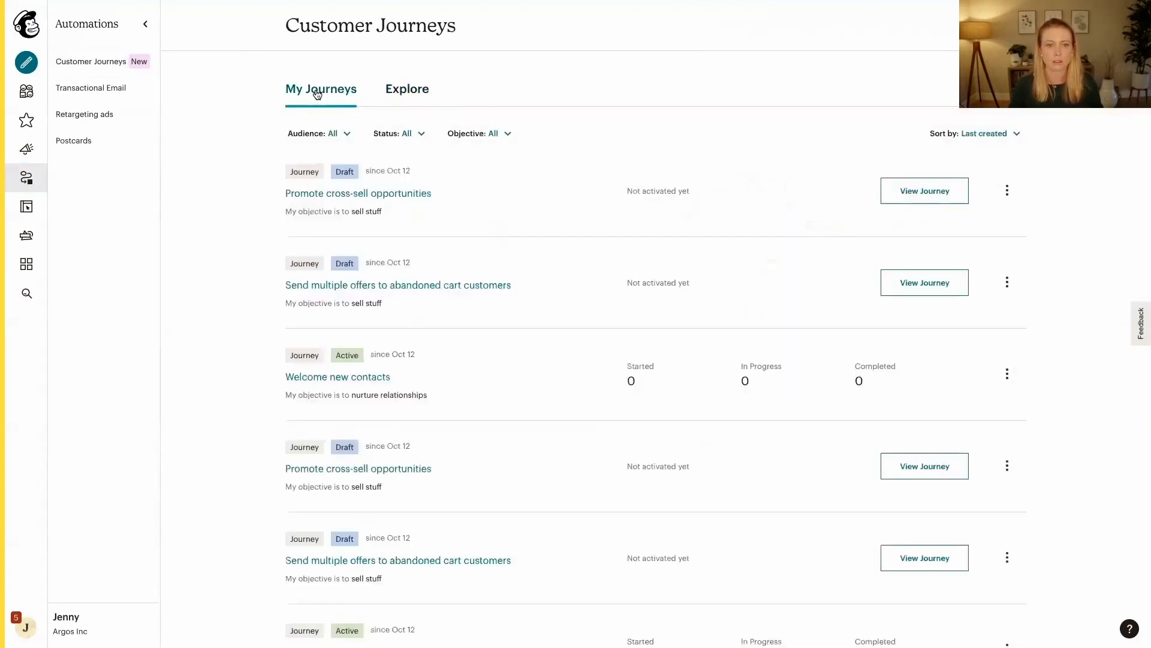
click(425, 90)
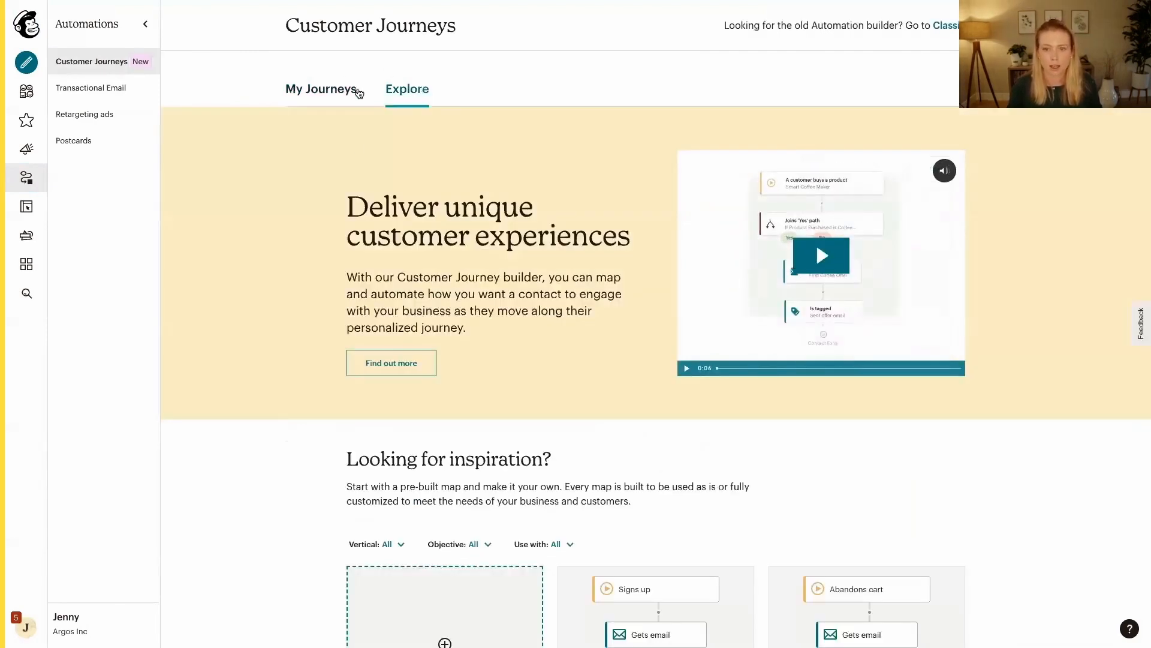
Browse the pre-built journey maps offered for inspiration on the Explore page
scroll(368, 539, down, 3)
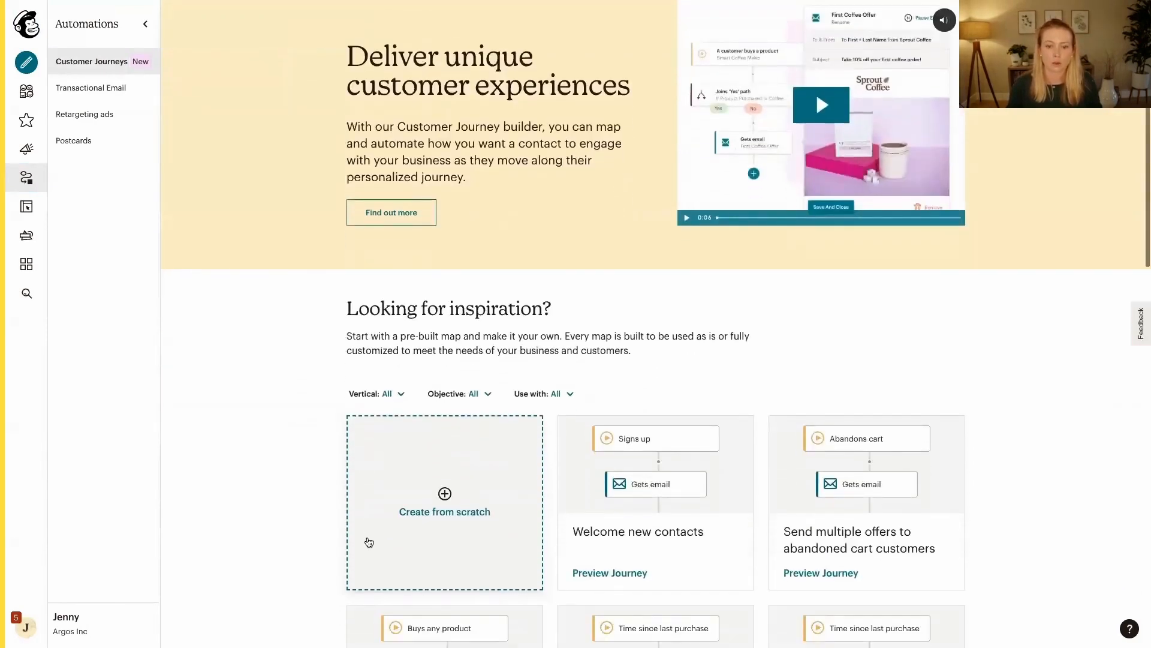
scroll(369, 542, down, 6)
scroll(369, 541, down, 4)
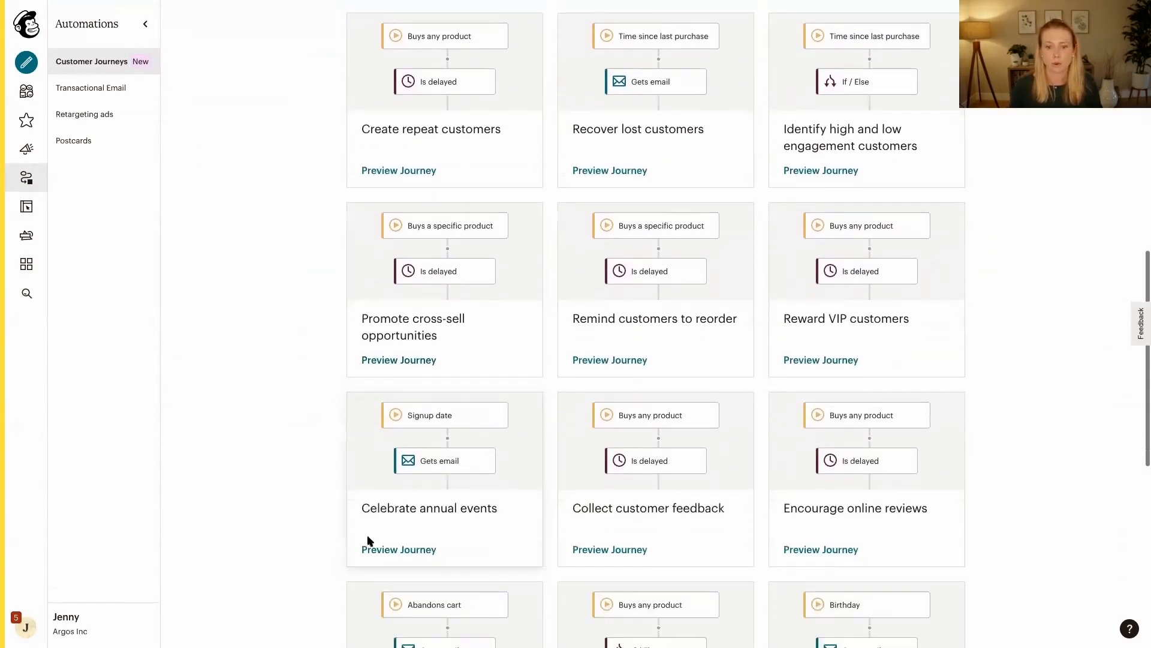
scroll(369, 541, down, 1)
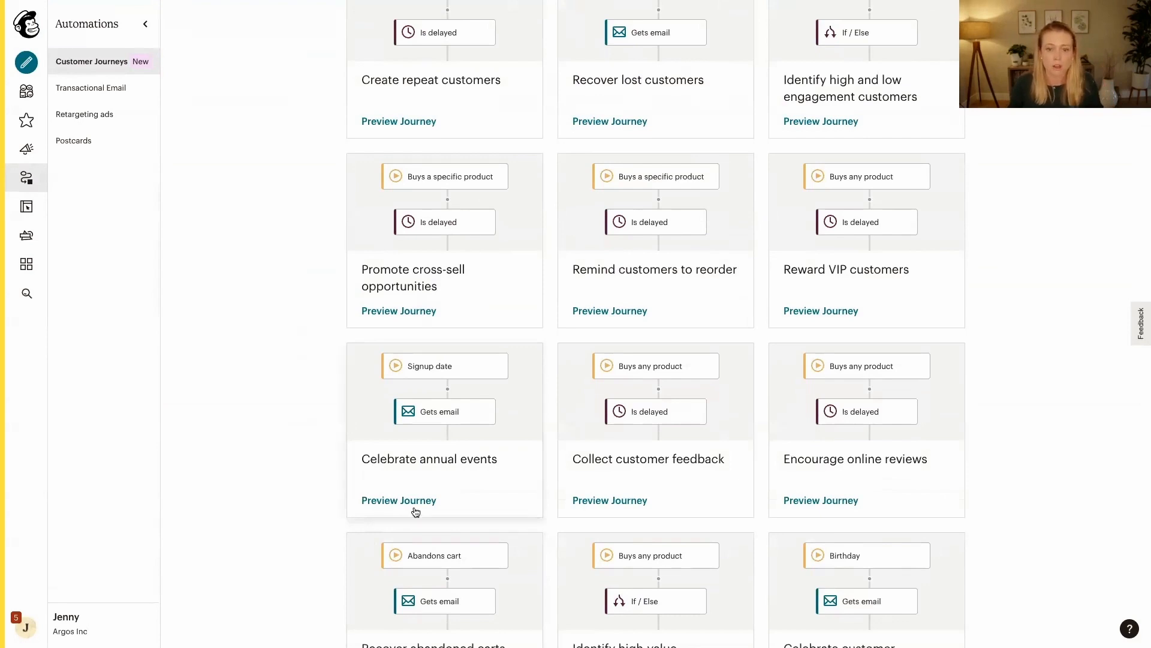
scroll(413, 511, up, 1)
scroll(416, 511, up, 4)
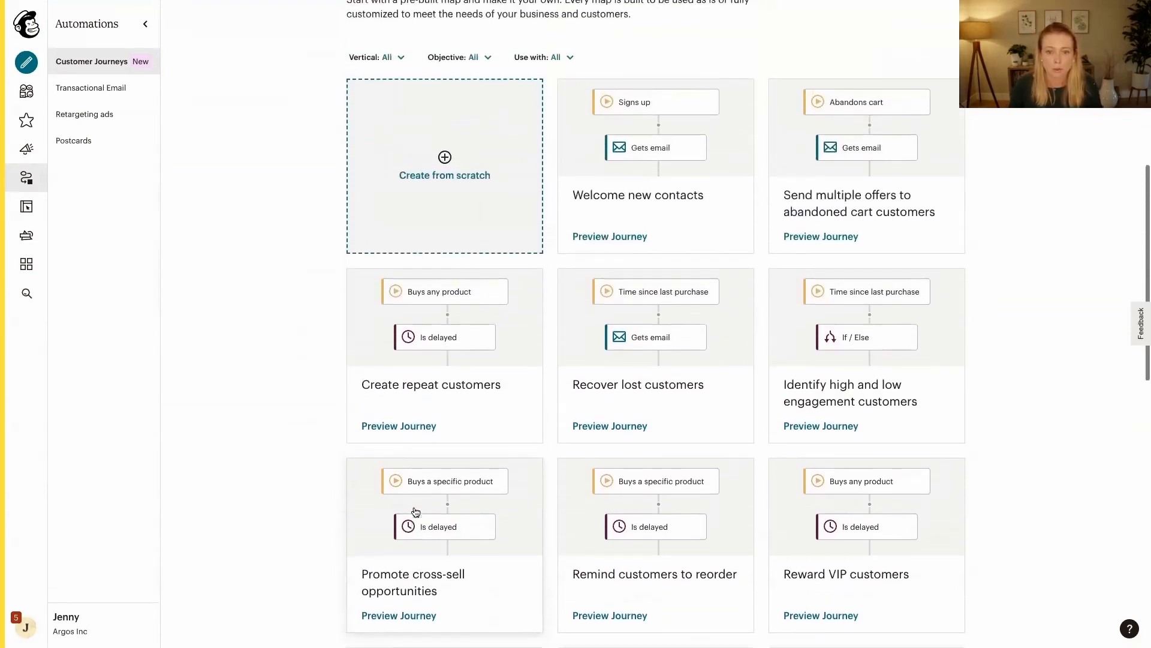
scroll(416, 512, up, 3)
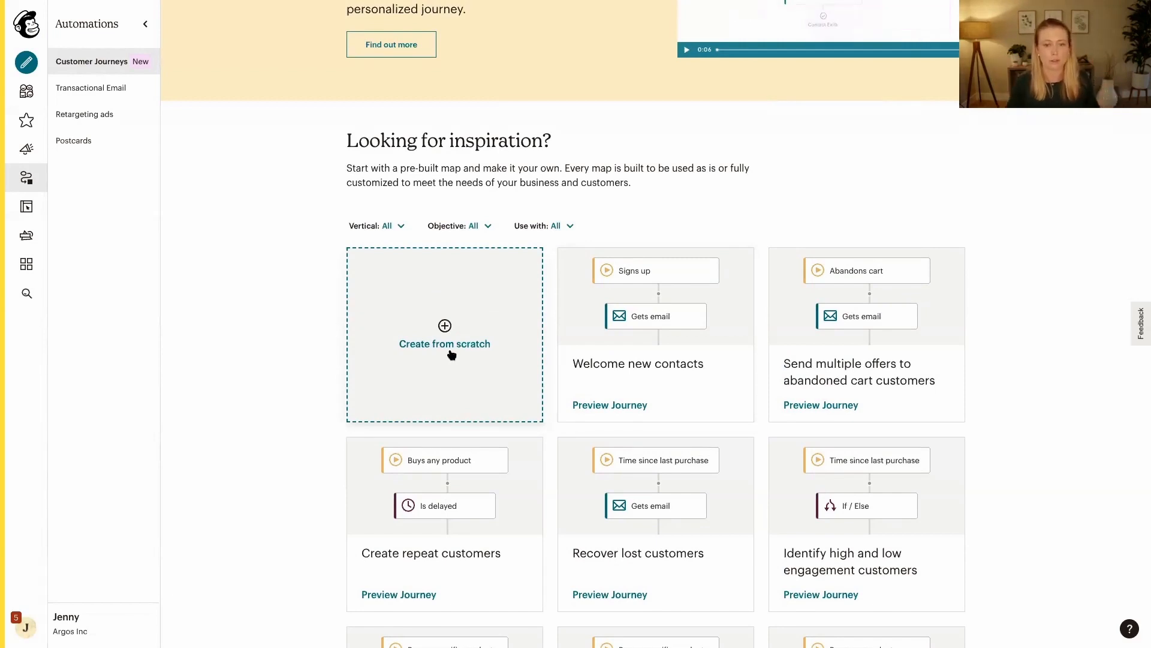
Preview the pre-built "Welcome new contacts" journey and examine its description and whole map
click(636, 379)
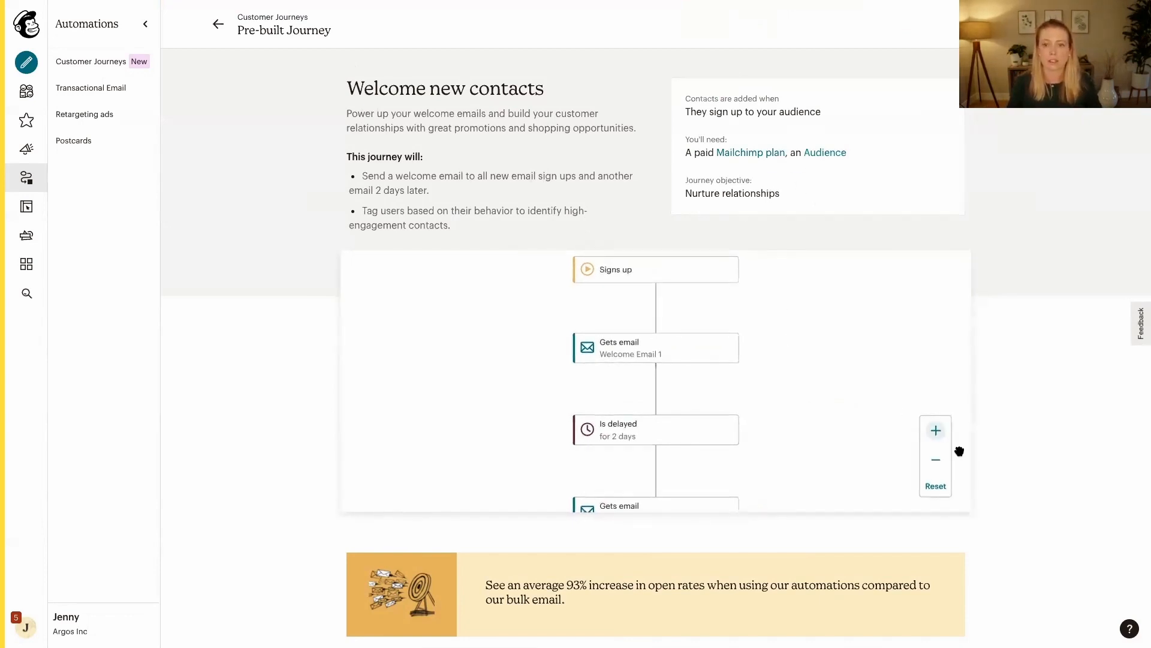
click(935, 459)
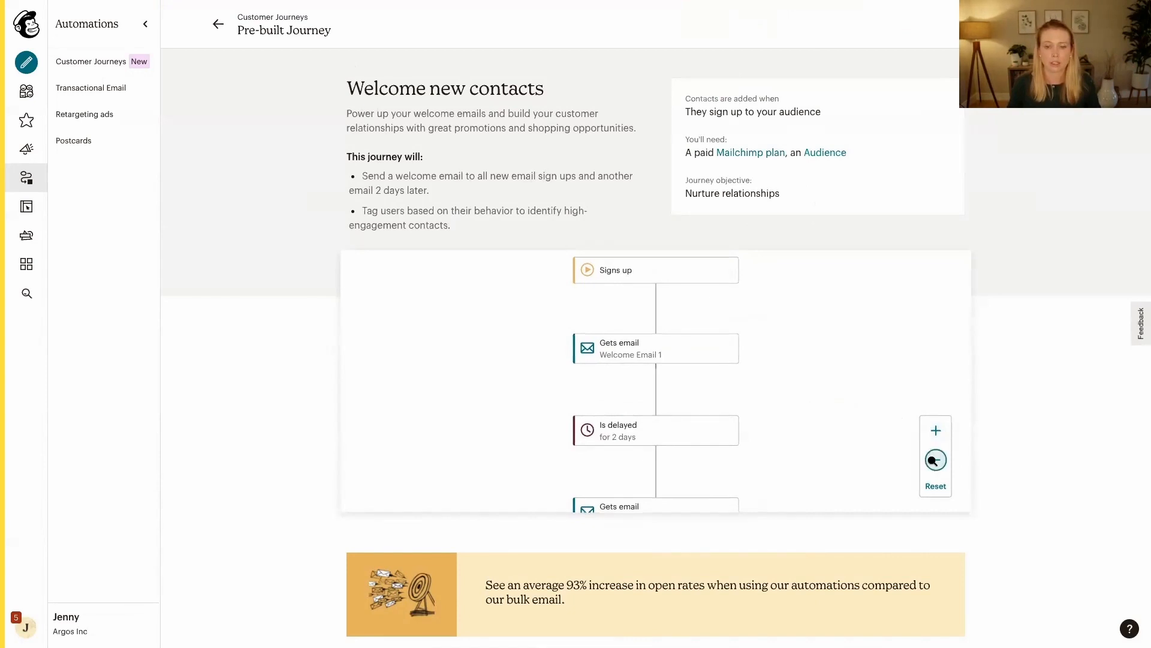
click(936, 460)
click(936, 460)
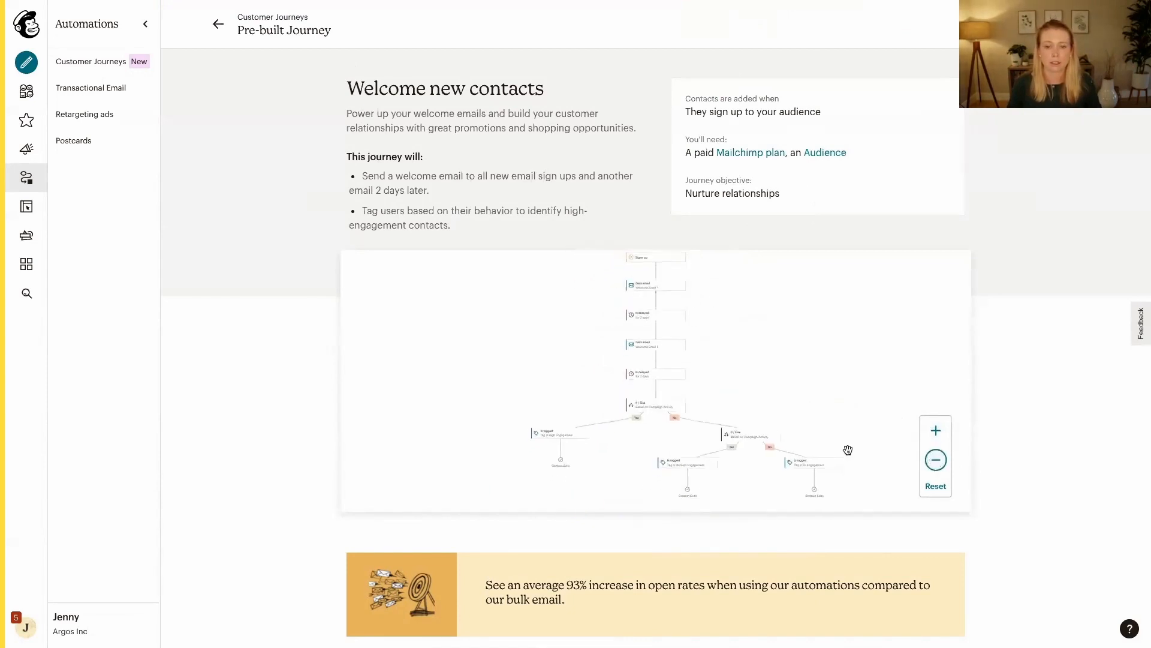
drag(761, 414, 730, 442)
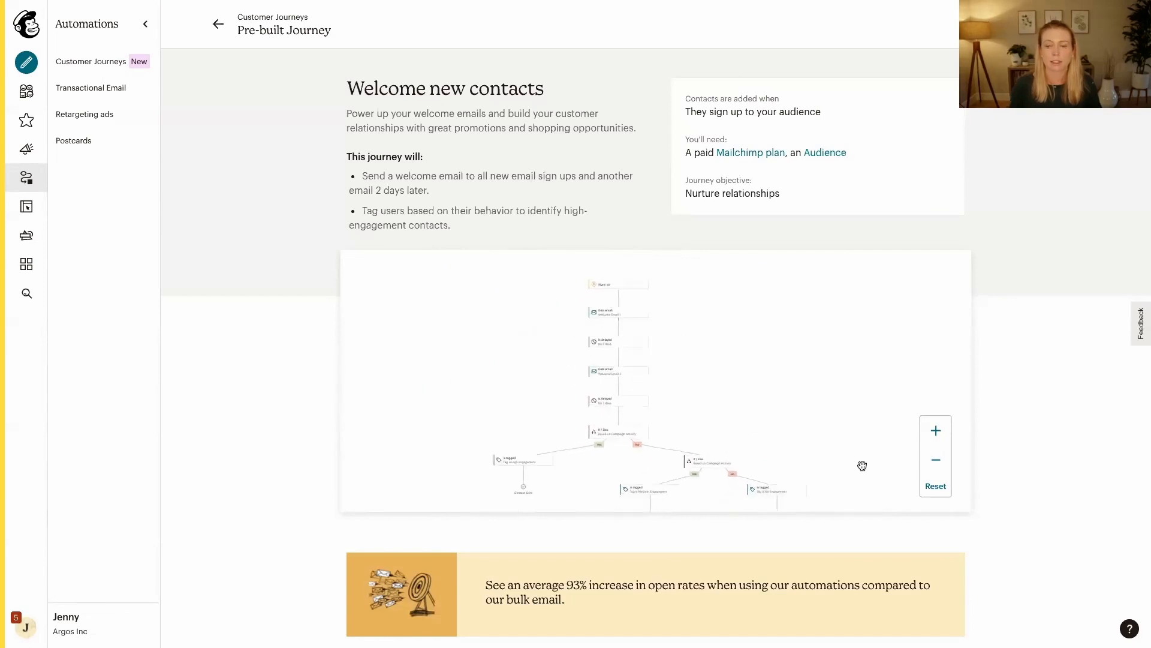
scroll(1048, 461, down, 5)
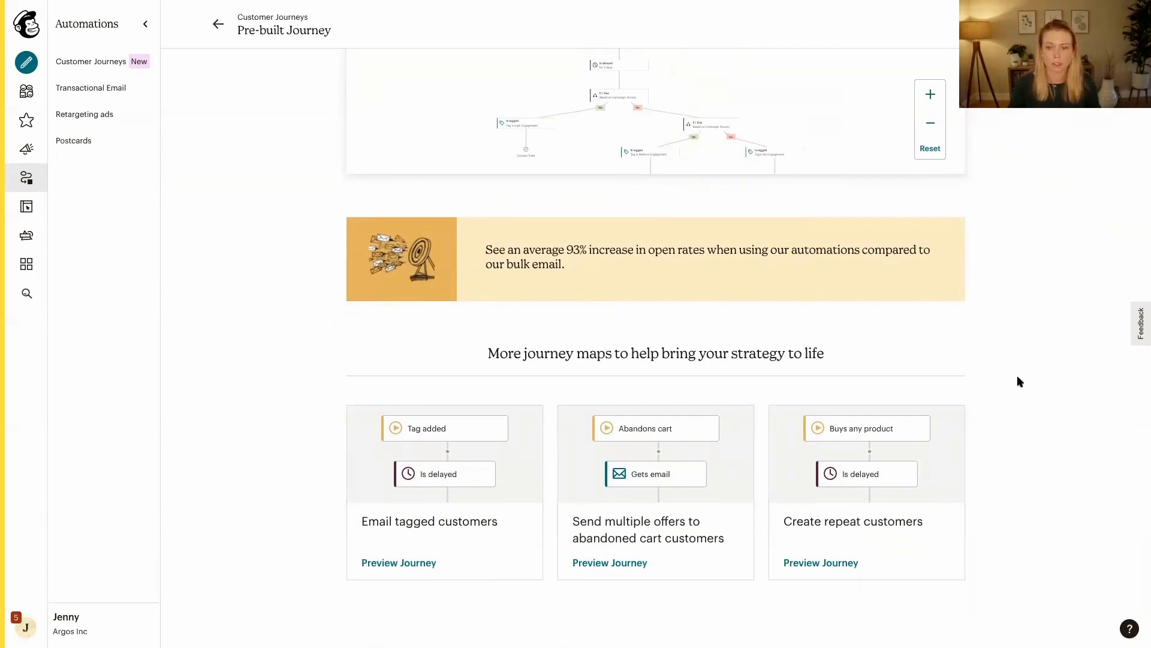
scroll(1019, 381, up, 1)
scroll(1019, 382, up, 5)
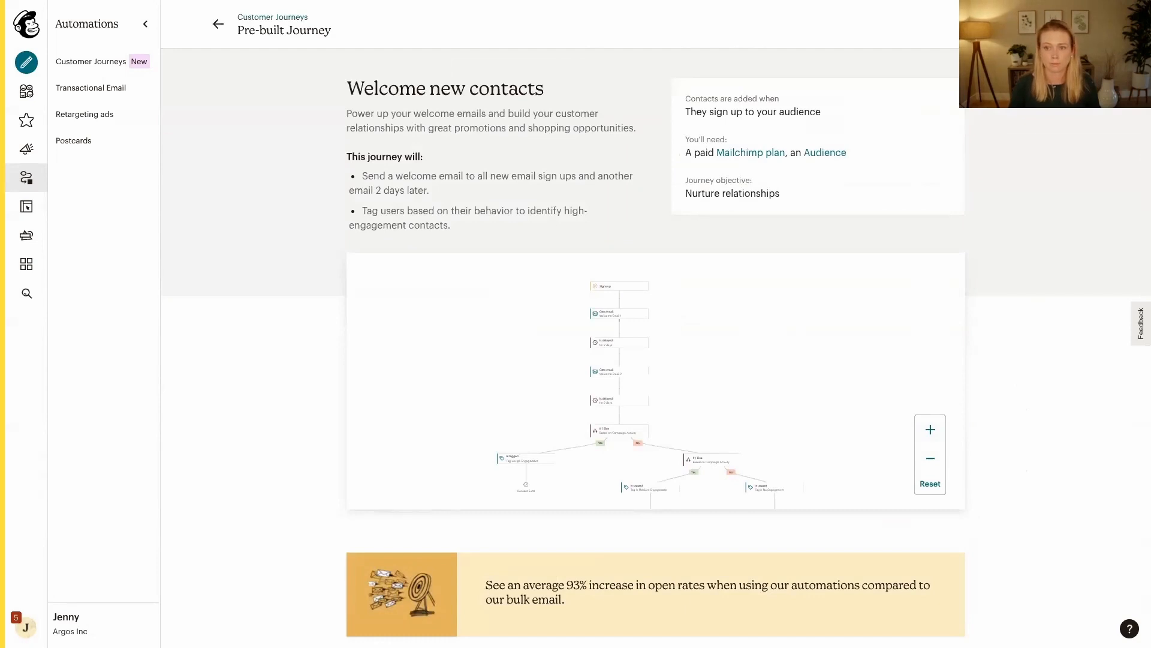
Start a journey from the "Welcome new contacts" map using the Argos Inc. audience
click(1101, 24)
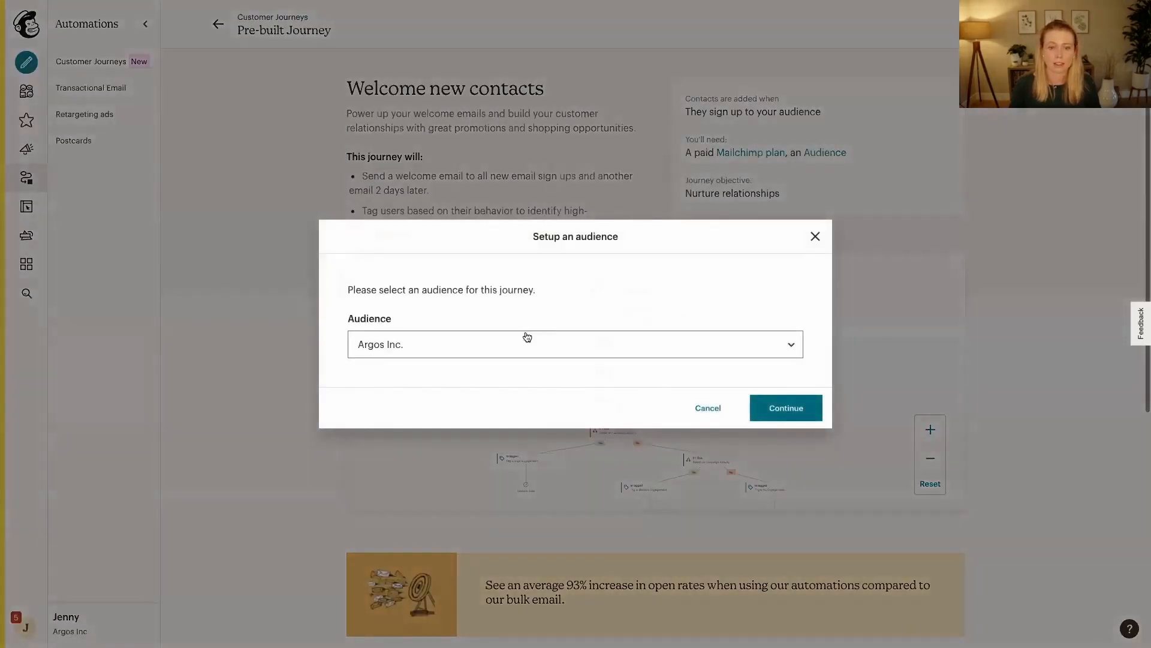
click(790, 416)
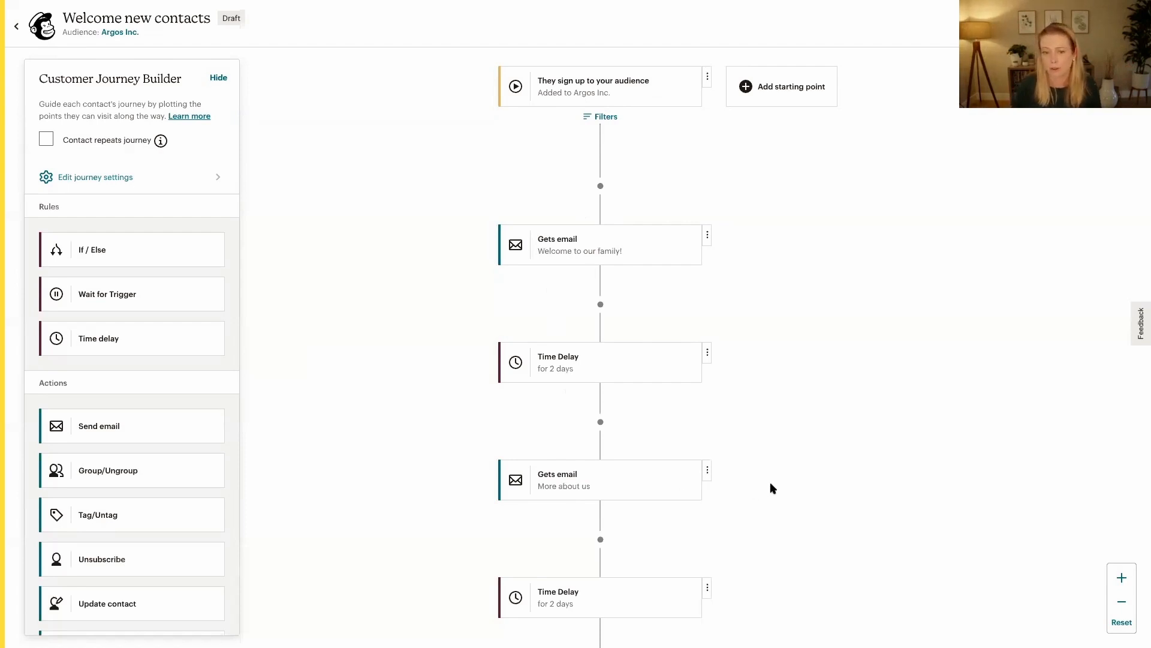
Examine the draft journey's emails, time delays, Yes/No branches and engagement tags from the starting point to the exits
drag(771, 463, 745, 265)
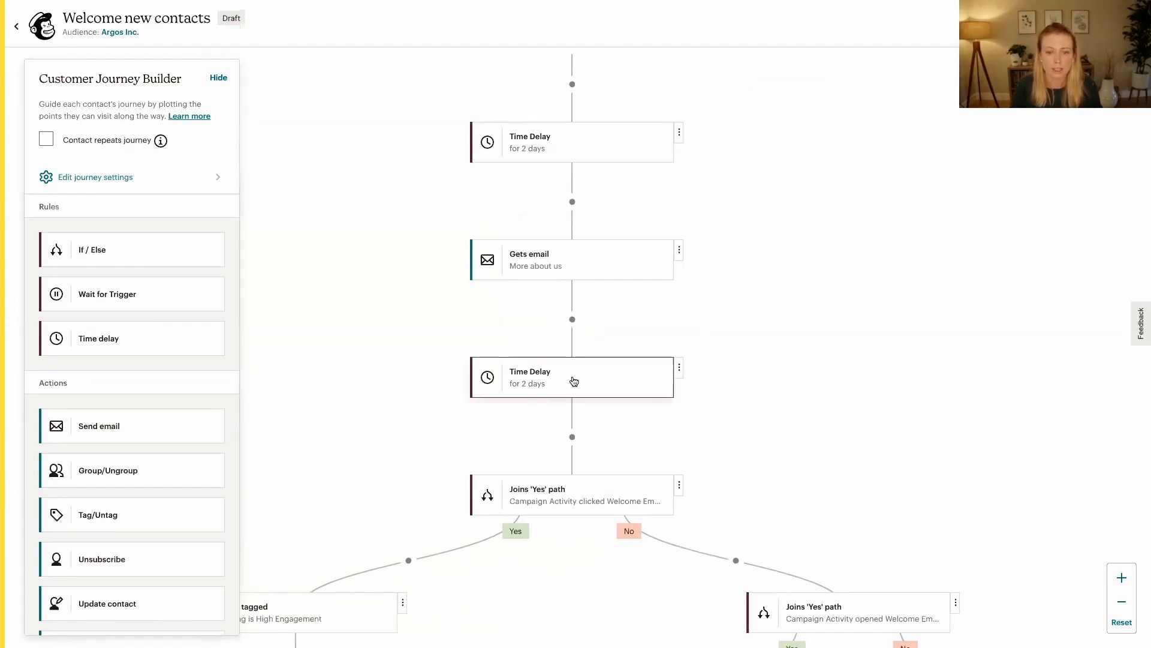
drag(759, 434, 750, 337)
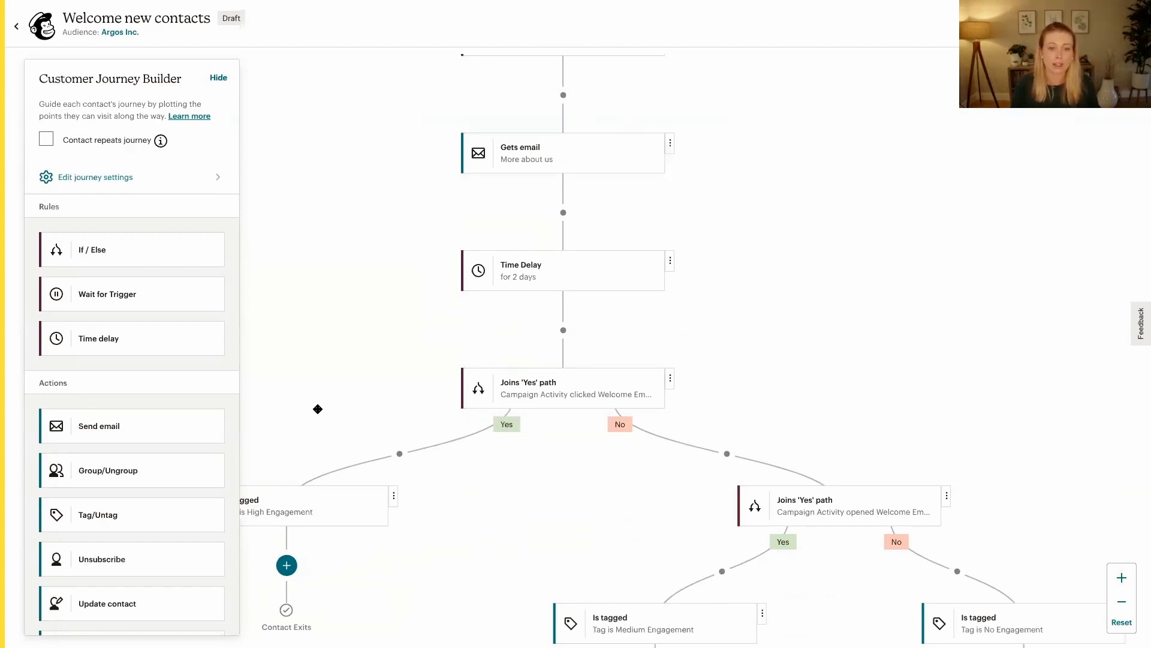
drag(308, 404, 455, 352)
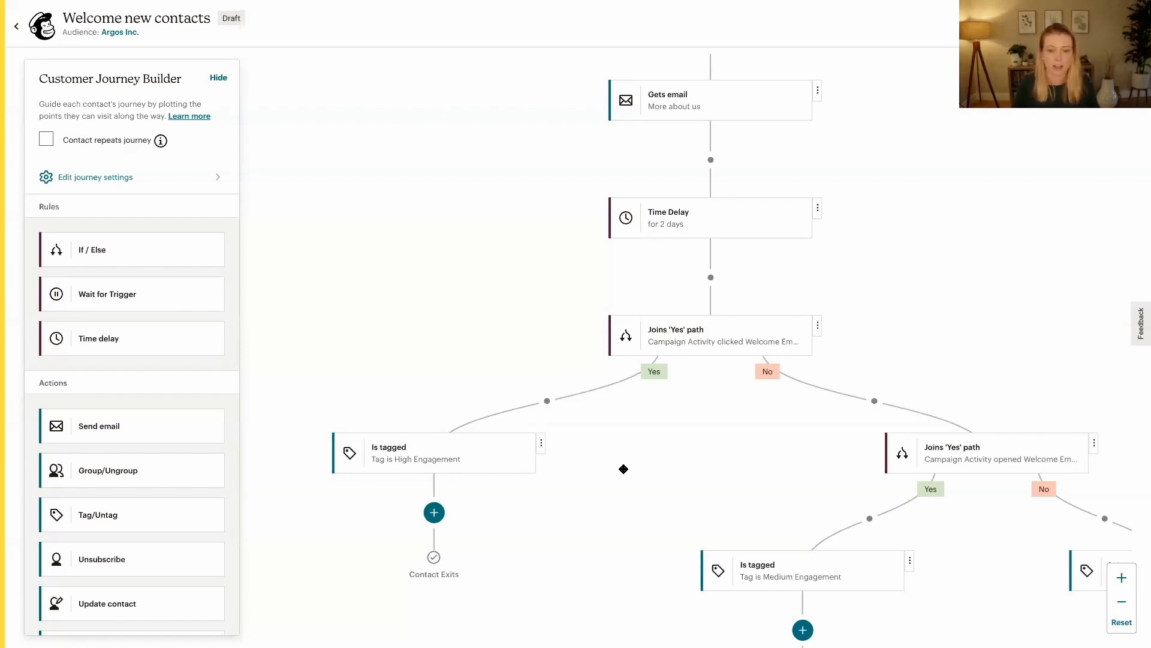
drag(624, 469, 422, 406)
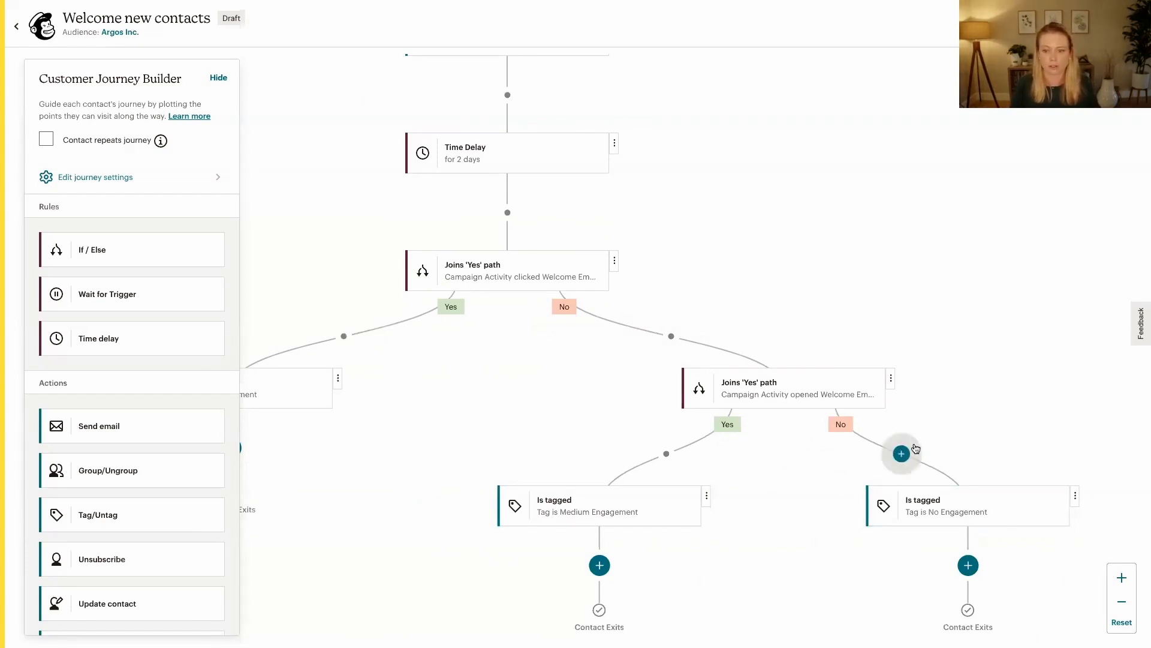
click(1122, 603)
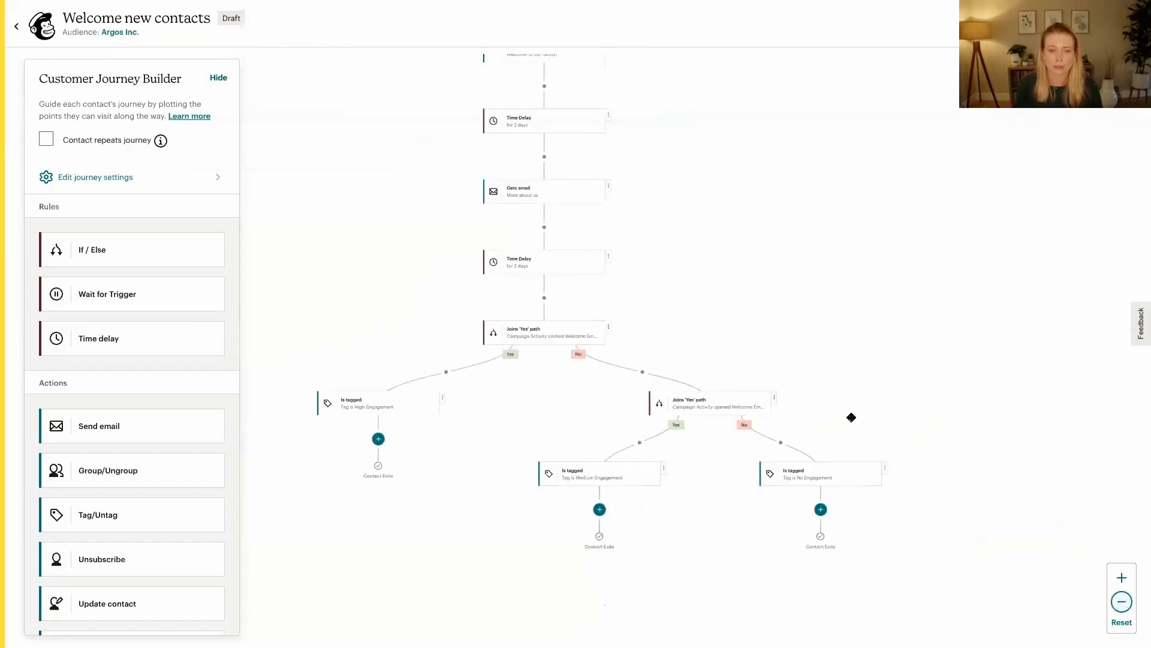
scroll(660, 252, up, 3)
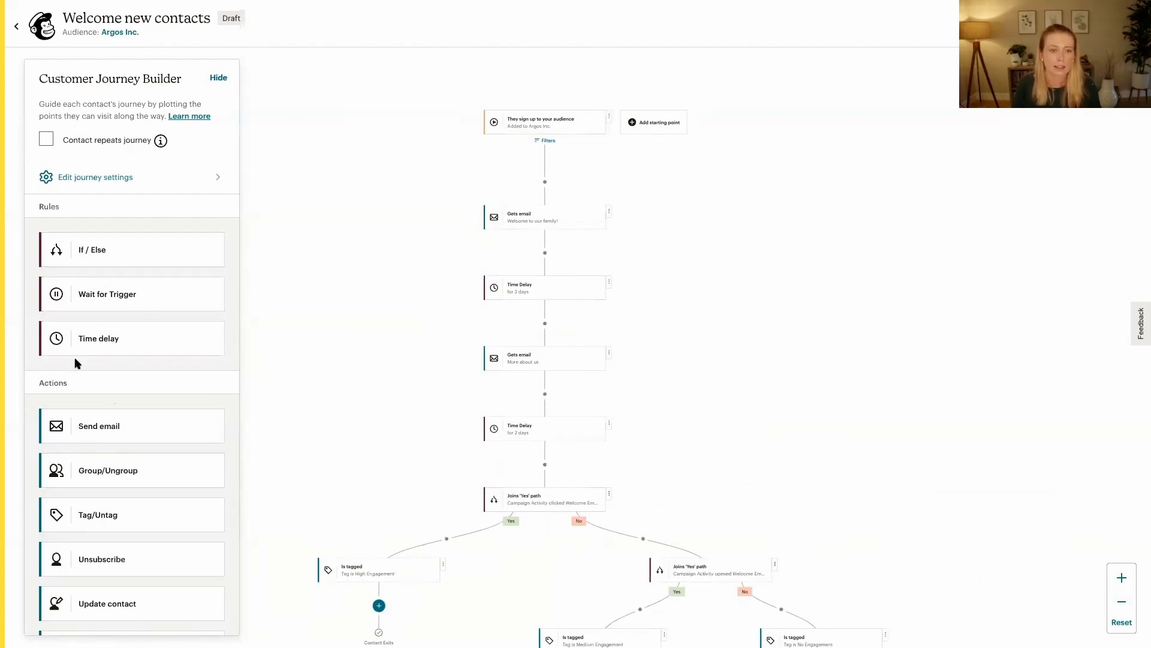
Insert a 1-week time delay before the "Welcome to our family!" email and delete that journey point again
drag(88, 334, 544, 183)
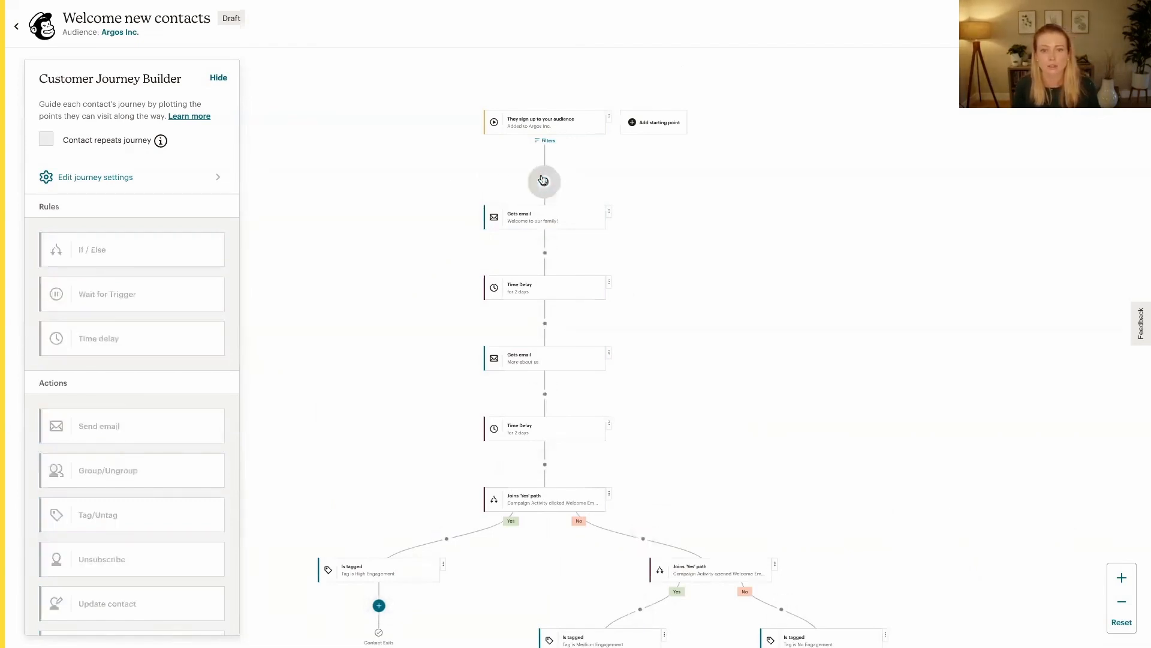
click(608, 214)
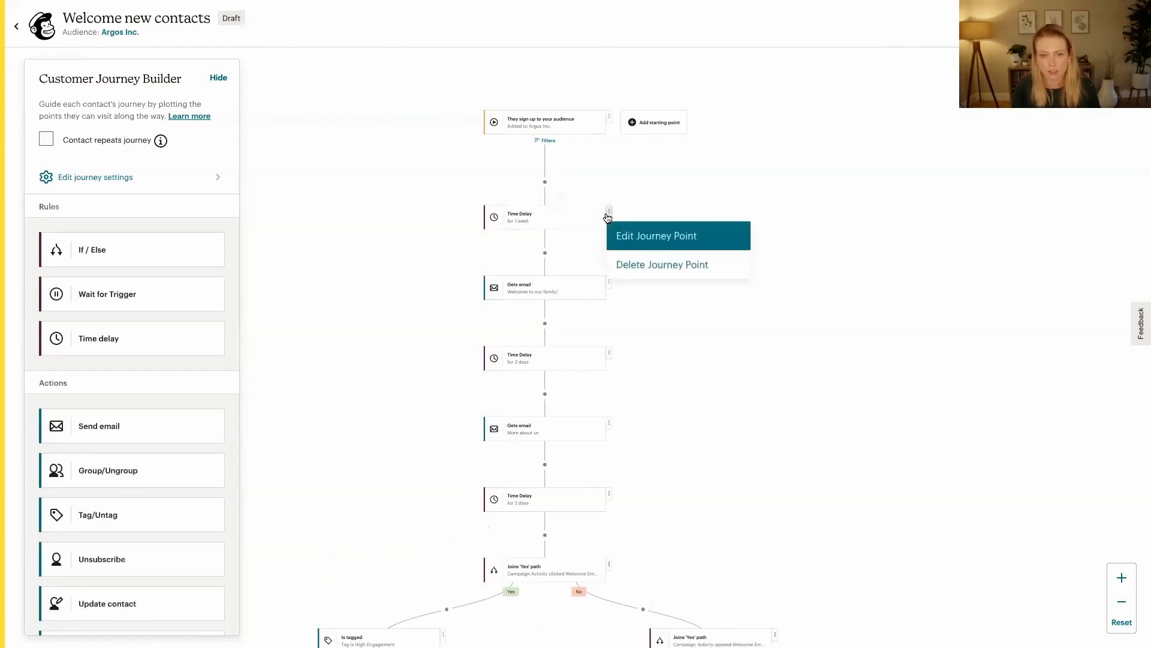
click(633, 265)
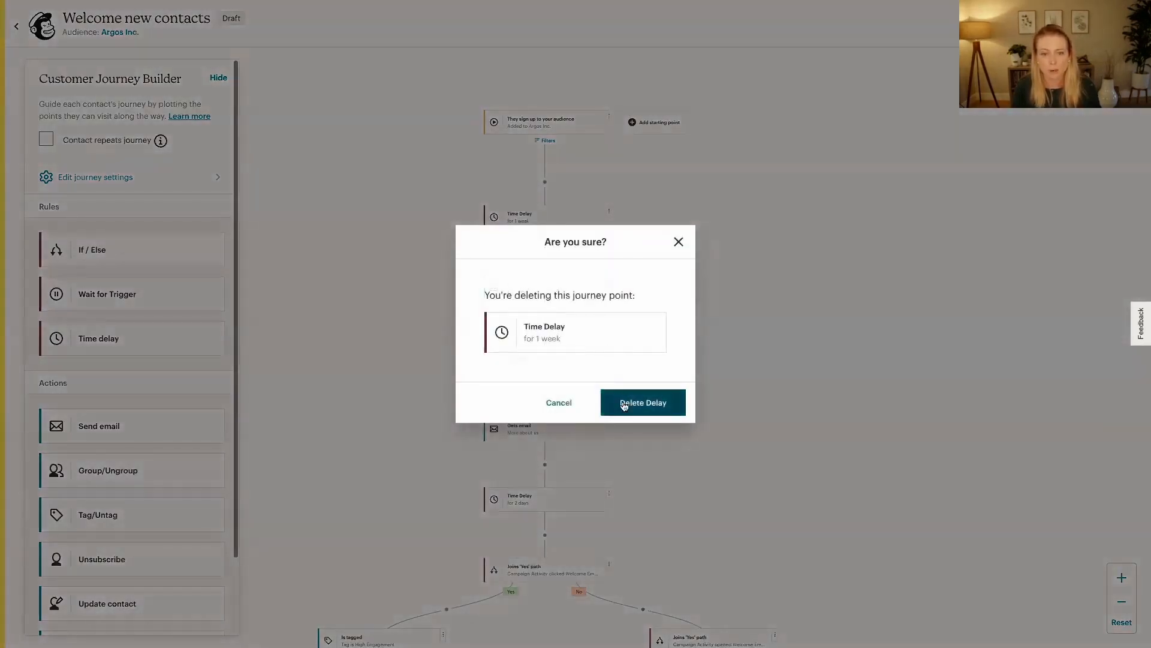
click(628, 416)
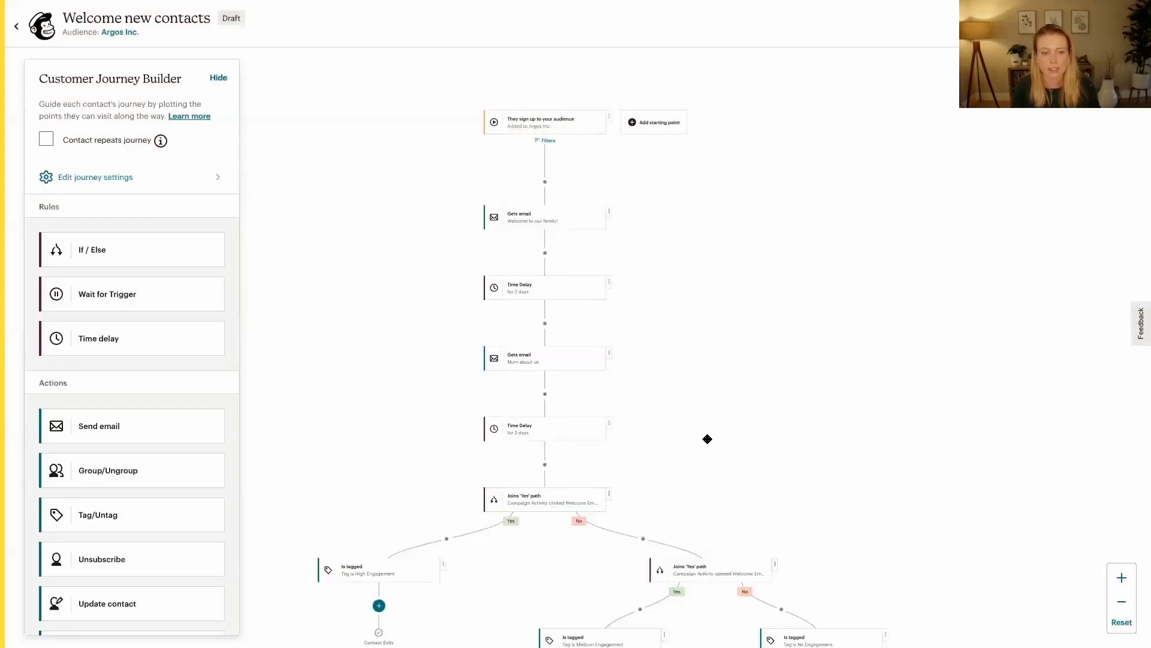
Review the available journey actions and add a second starting point of type Tag added, using the tag Fun Test Tag
scroll(124, 492, down, 3)
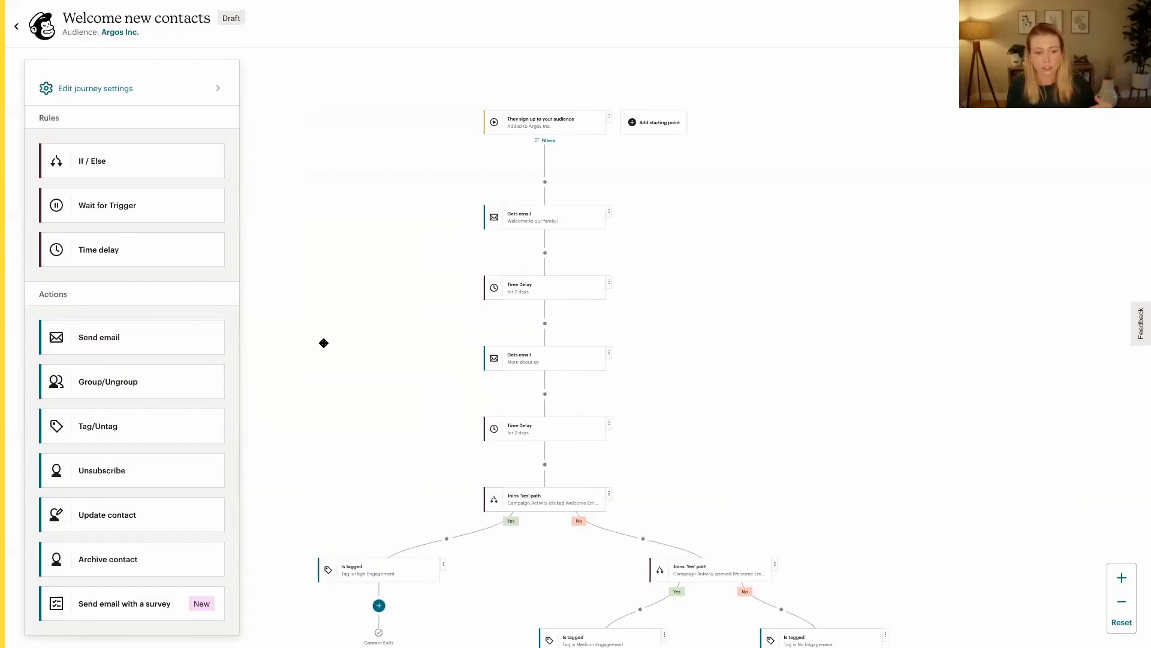
scroll(580, 296, up, 2)
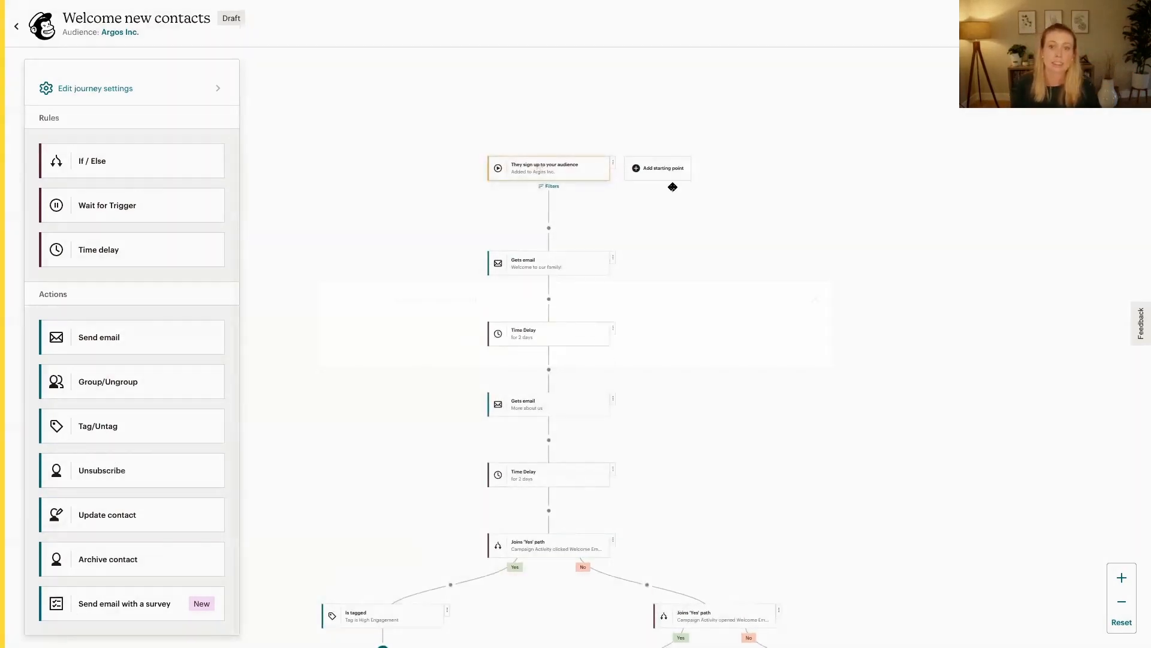
click(669, 172)
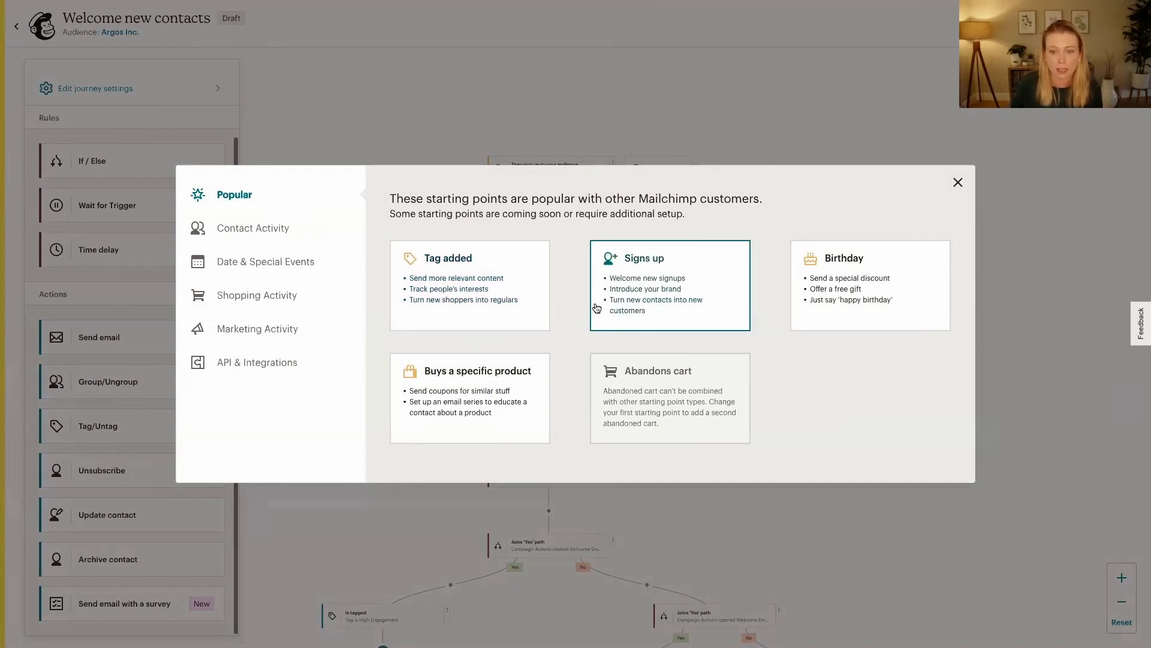
click(446, 294)
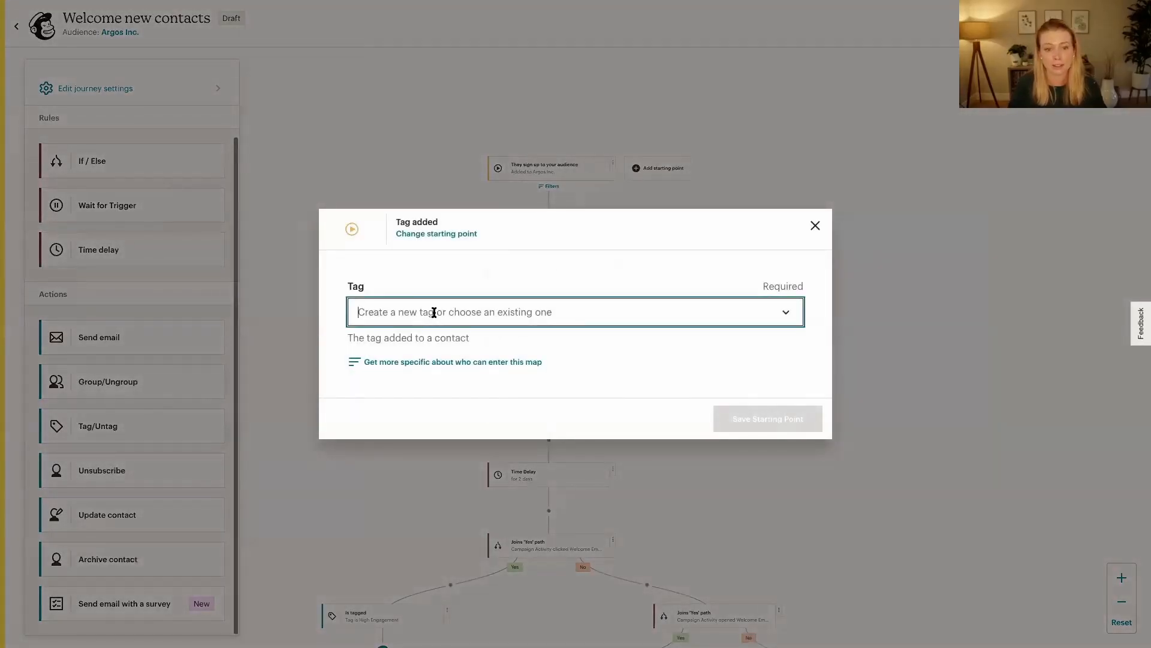
click(434, 312)
click(418, 454)
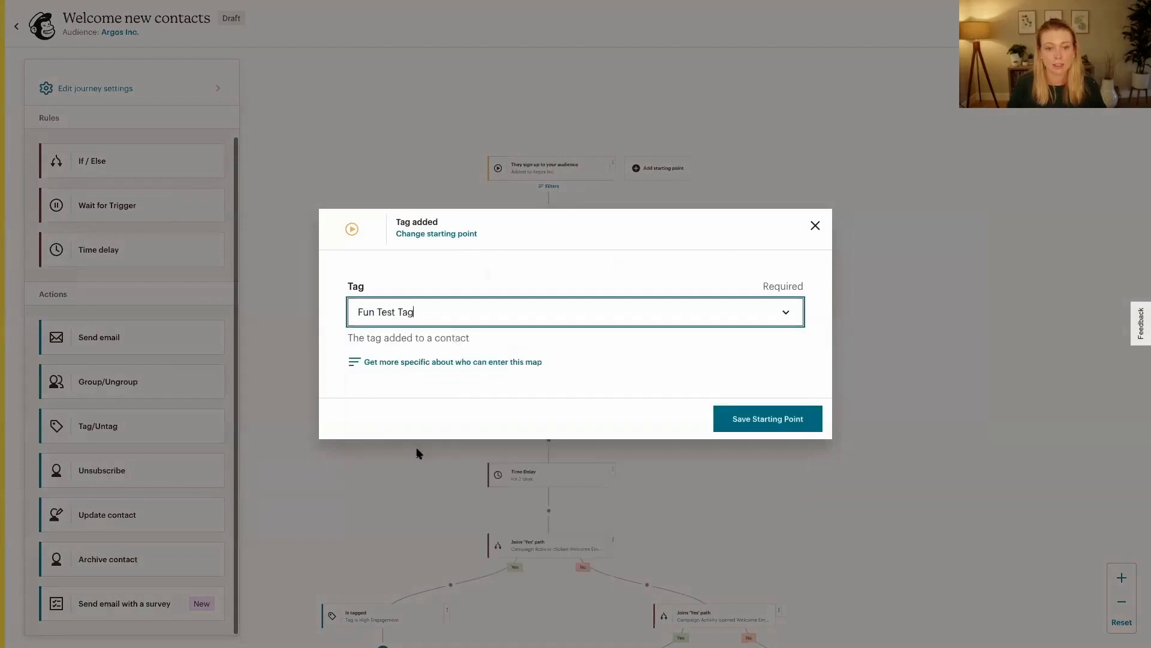
click(755, 429)
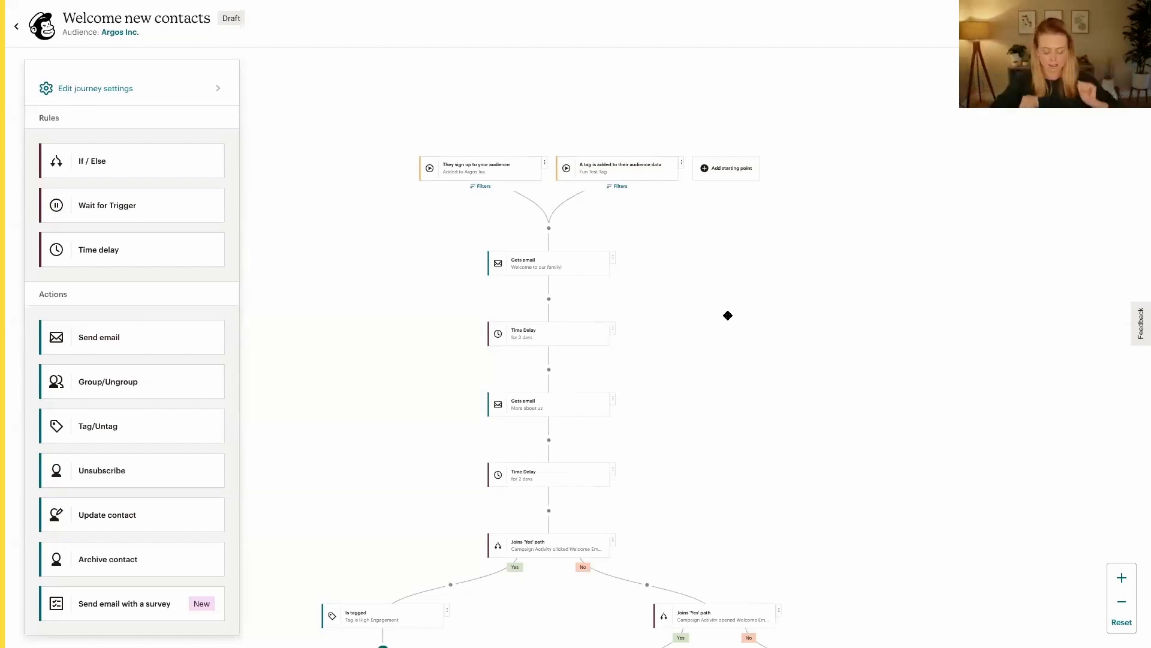
Open the filter of the audience sign-up starting point and restrict entry to contacts from a custom segment
click(1122, 579)
click(1122, 578)
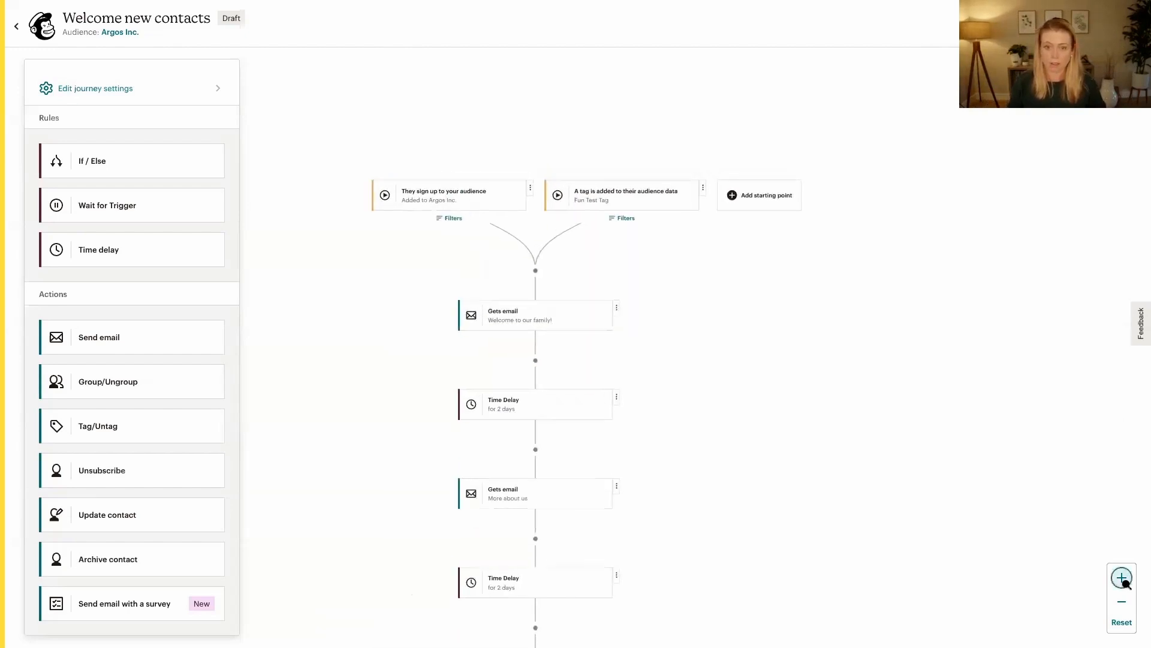
click(1122, 578)
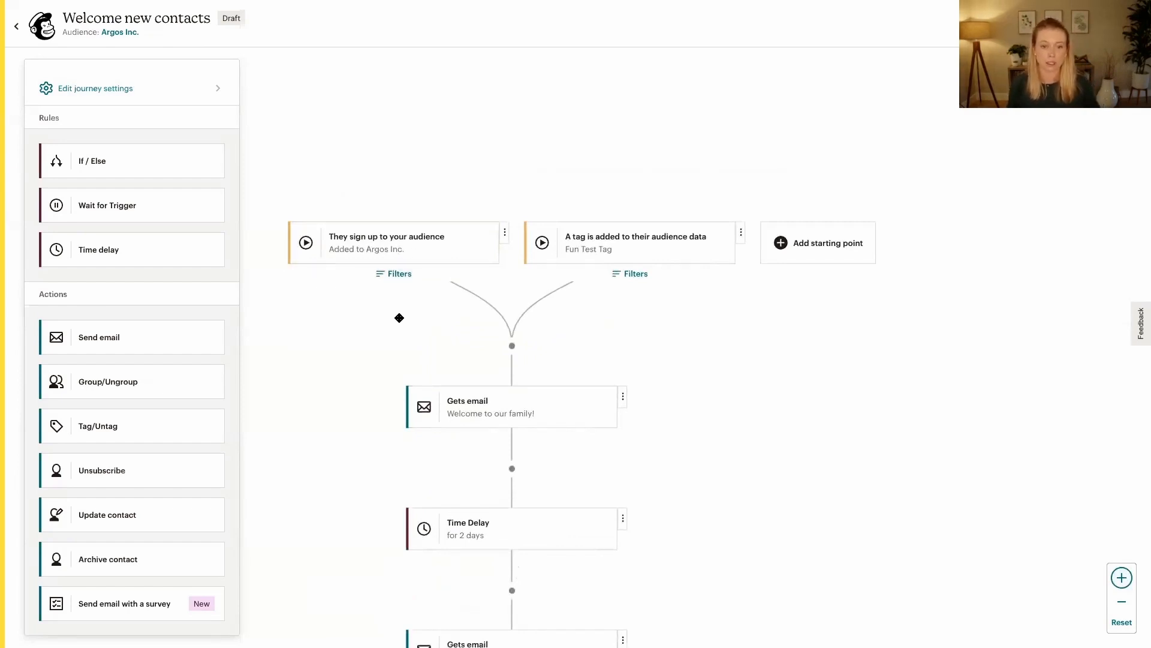
click(442, 256)
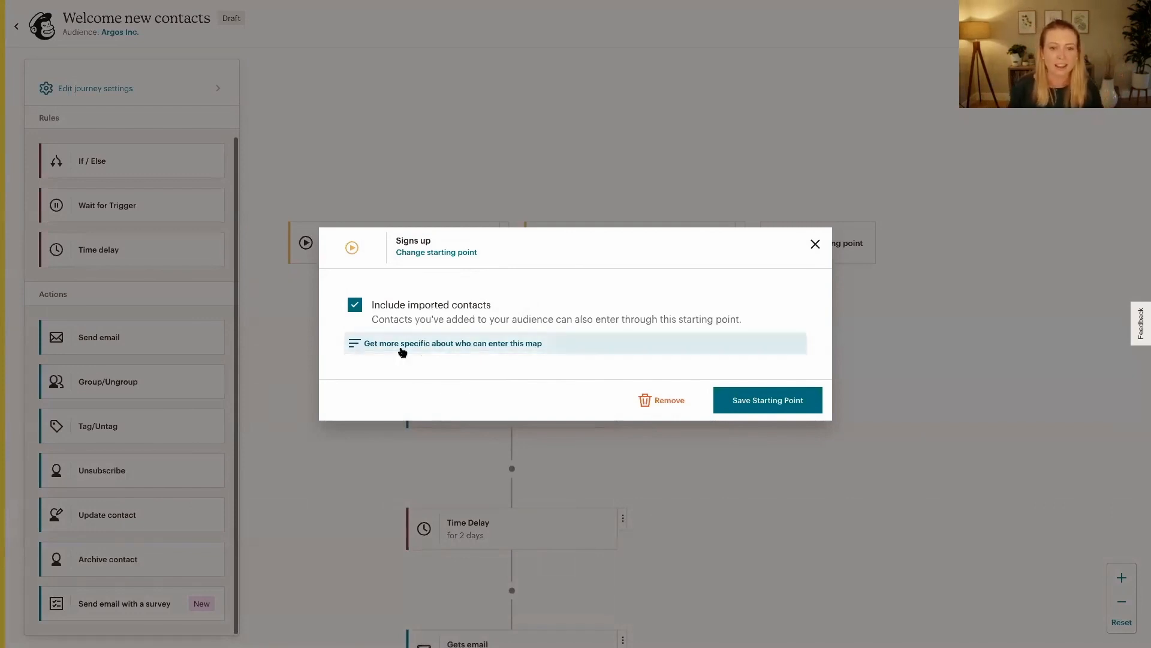
click(506, 345)
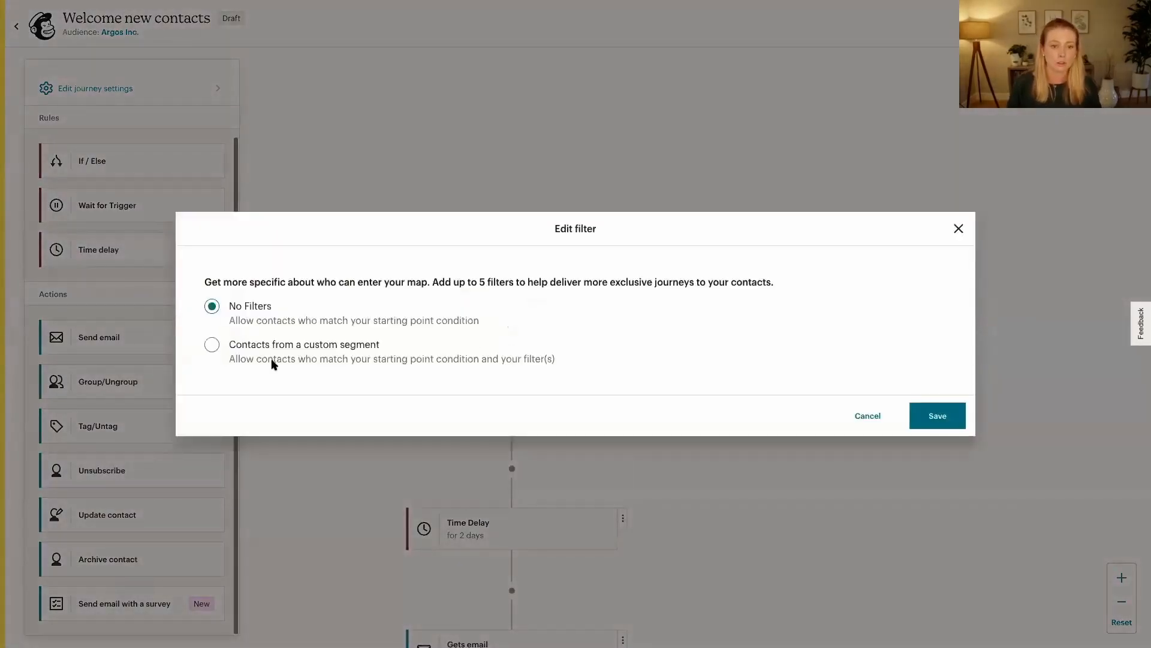
click(211, 345)
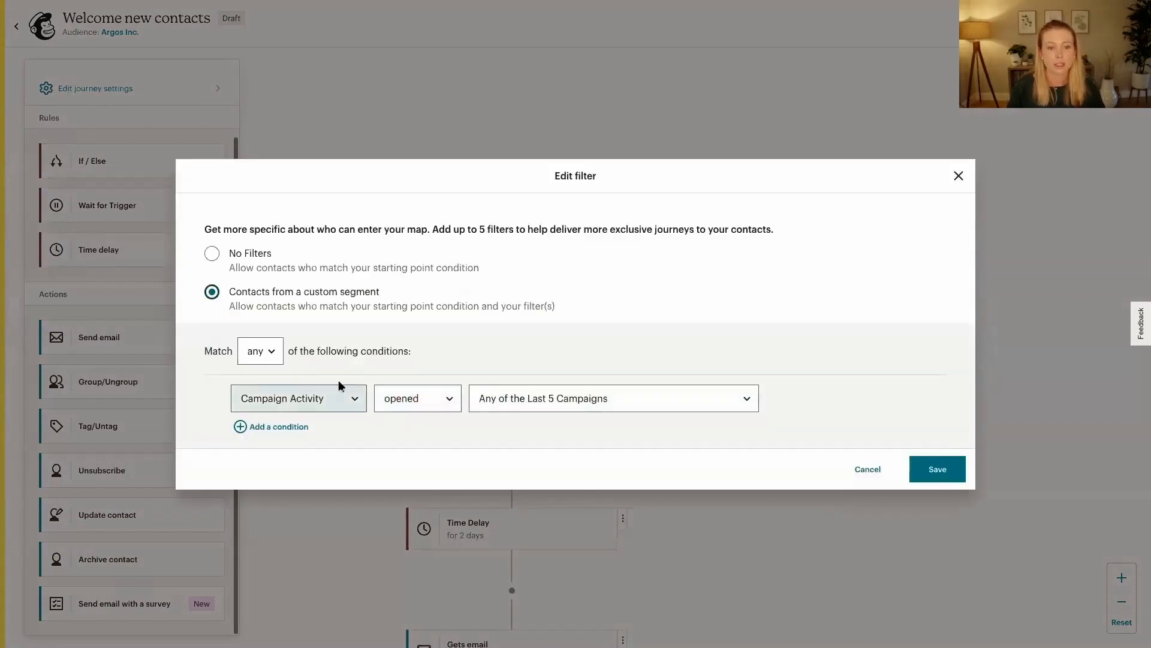
Set the filter condition to Dog Product Types one of Toys, then save the filter and the sign-up starting point
click(336, 409)
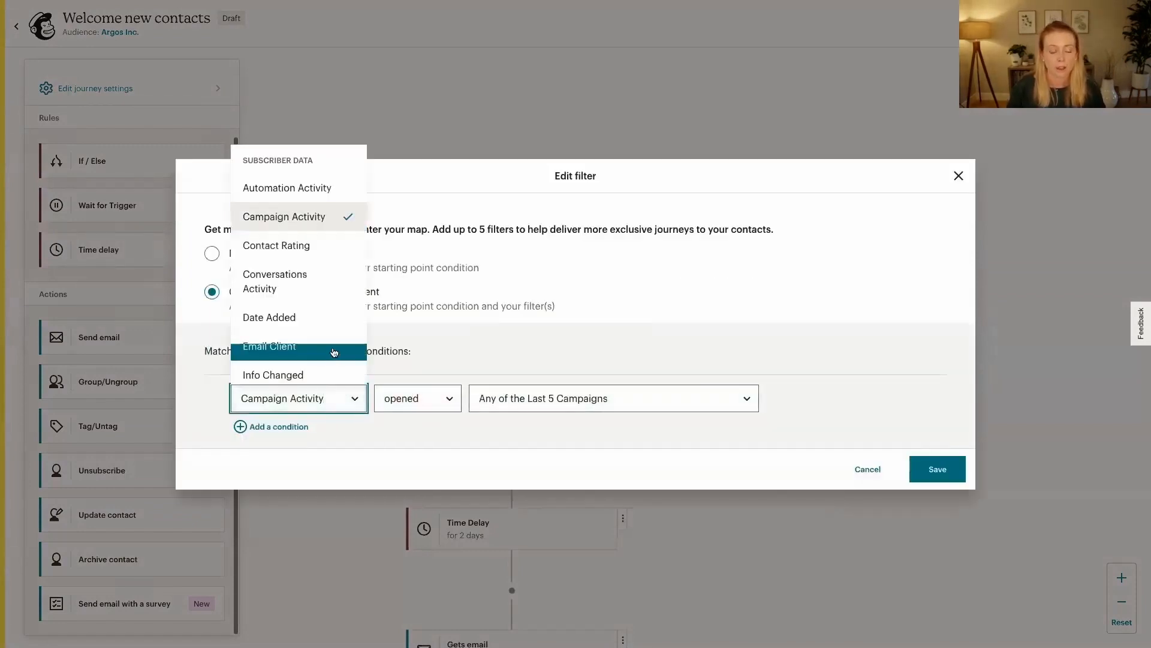
scroll(332, 334, down, 5)
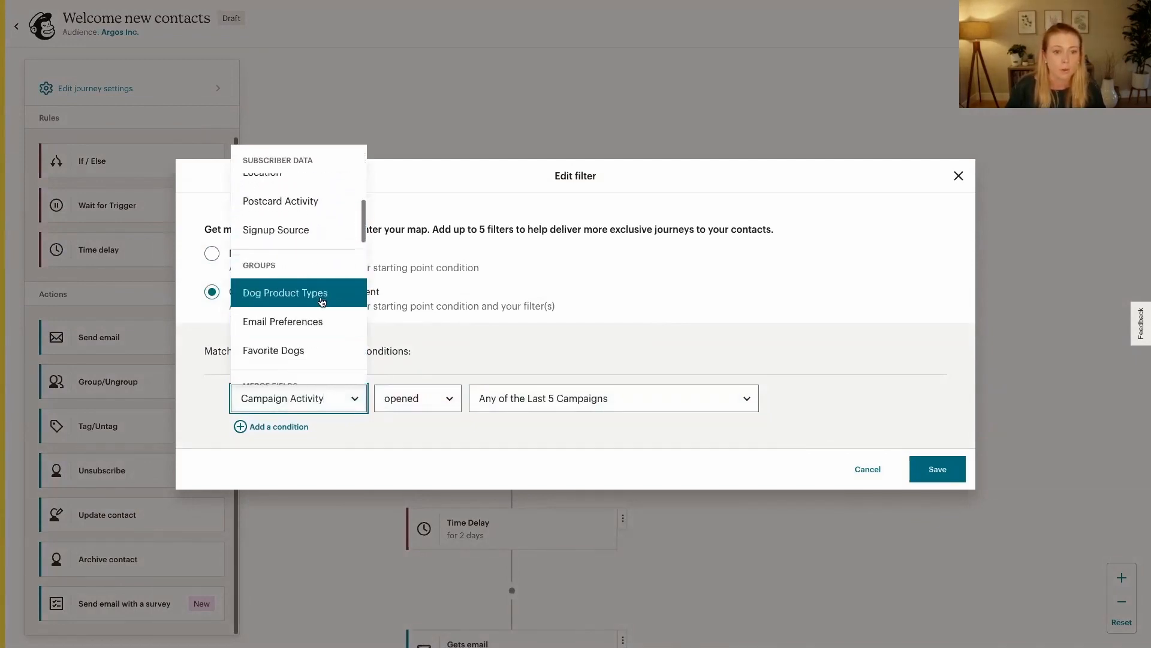
click(316, 293)
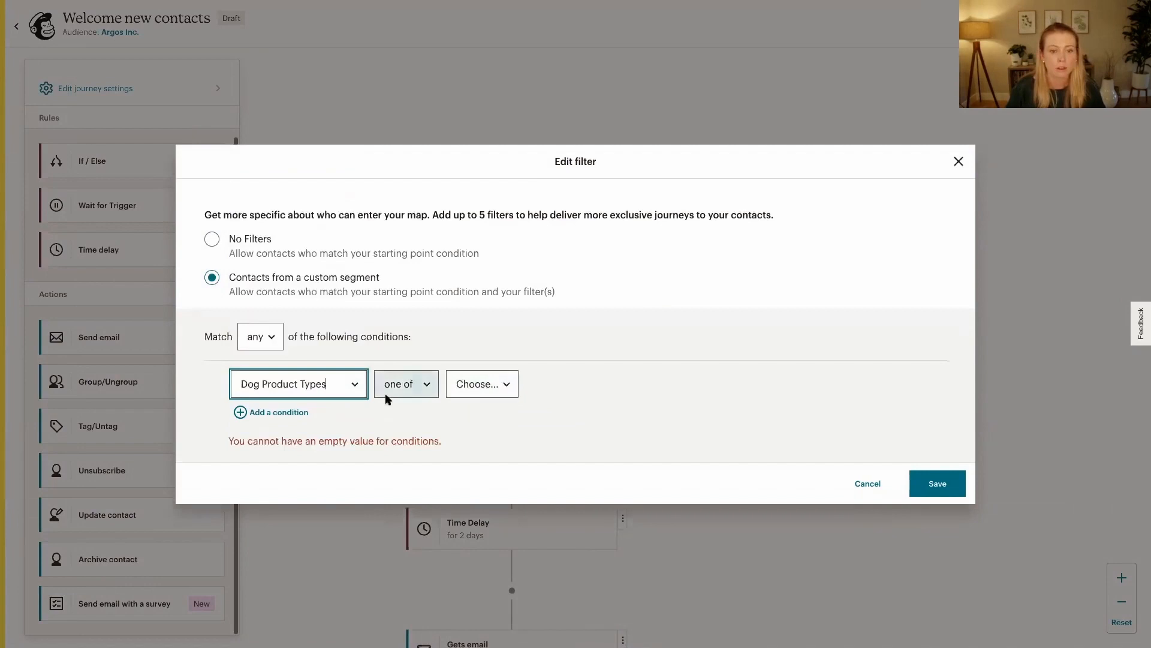
click(500, 389)
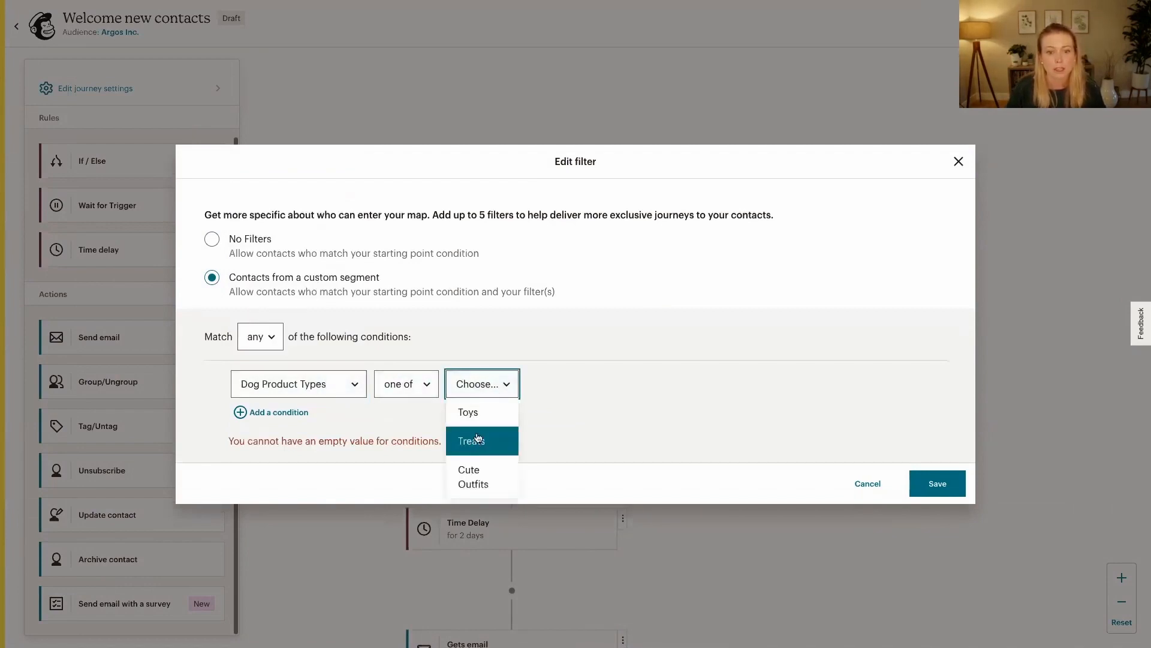
click(477, 422)
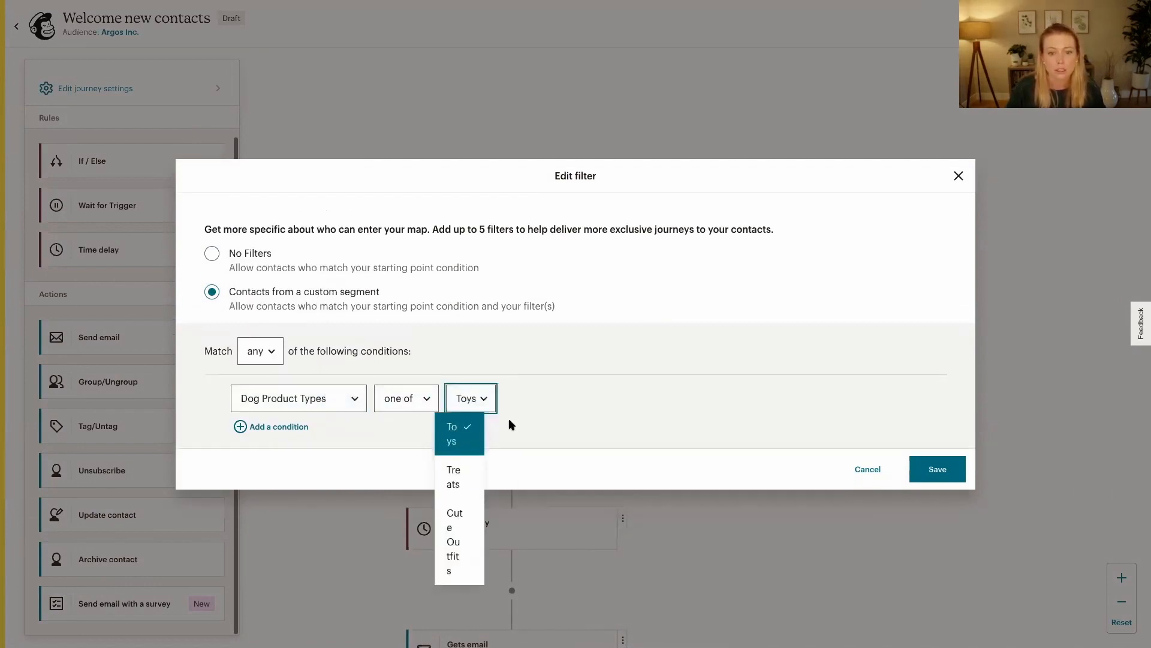
click(633, 422)
click(939, 472)
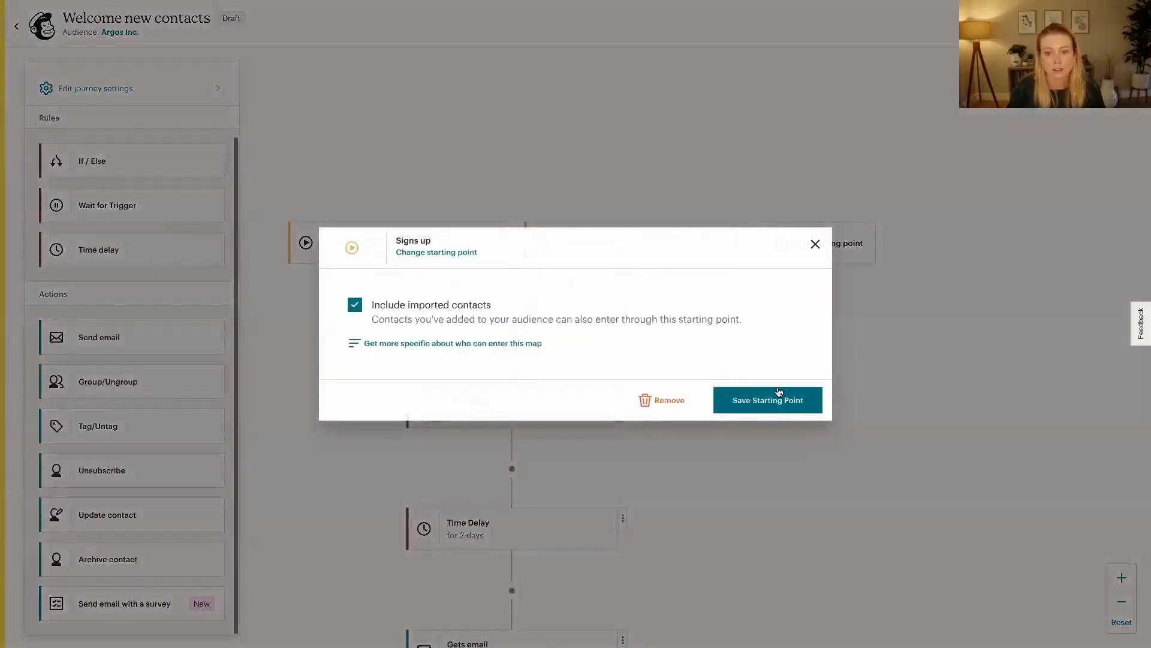
click(778, 392)
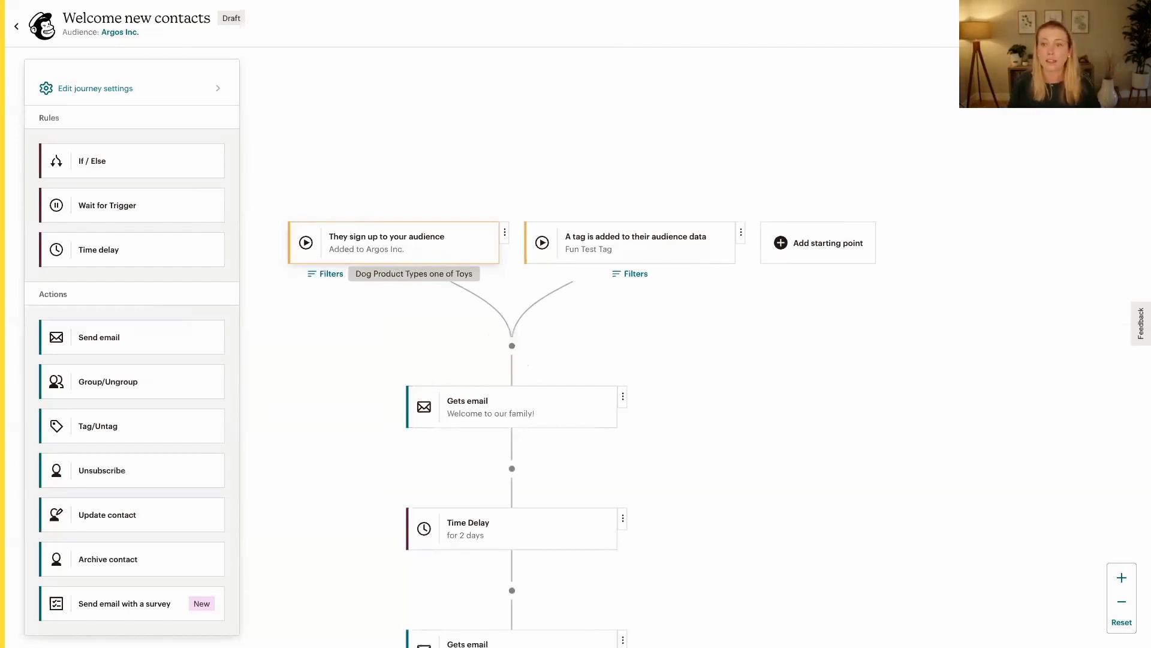
Check the "Welcome new contacts" journey's review to send for issues and close the review
click(326, 274)
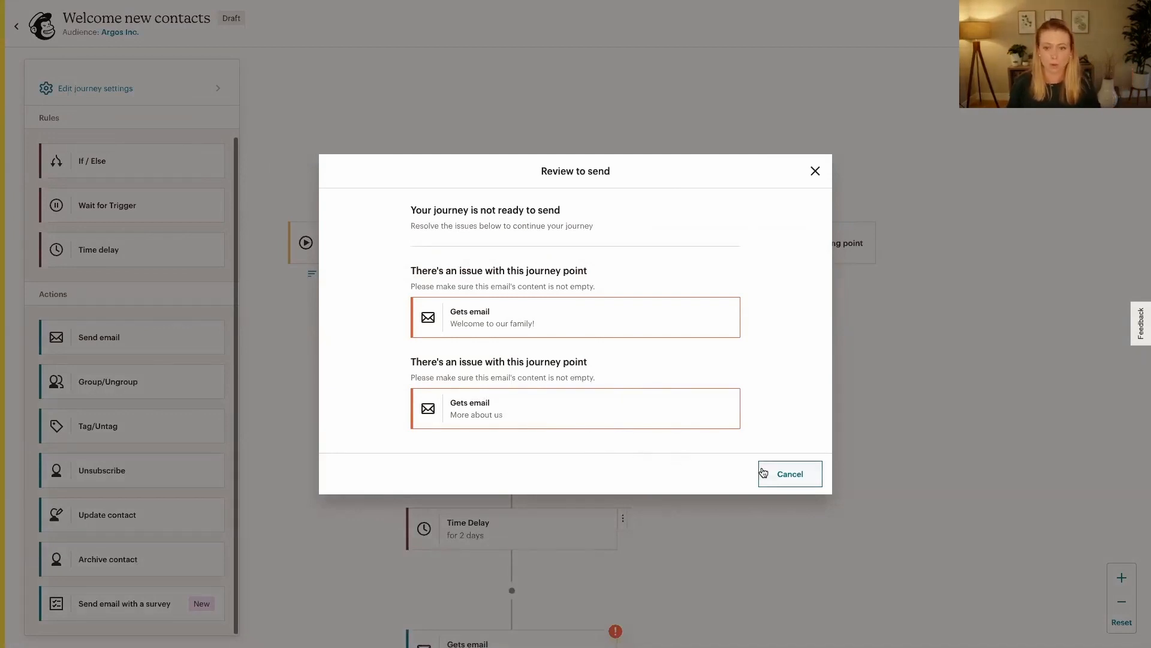
click(816, 171)
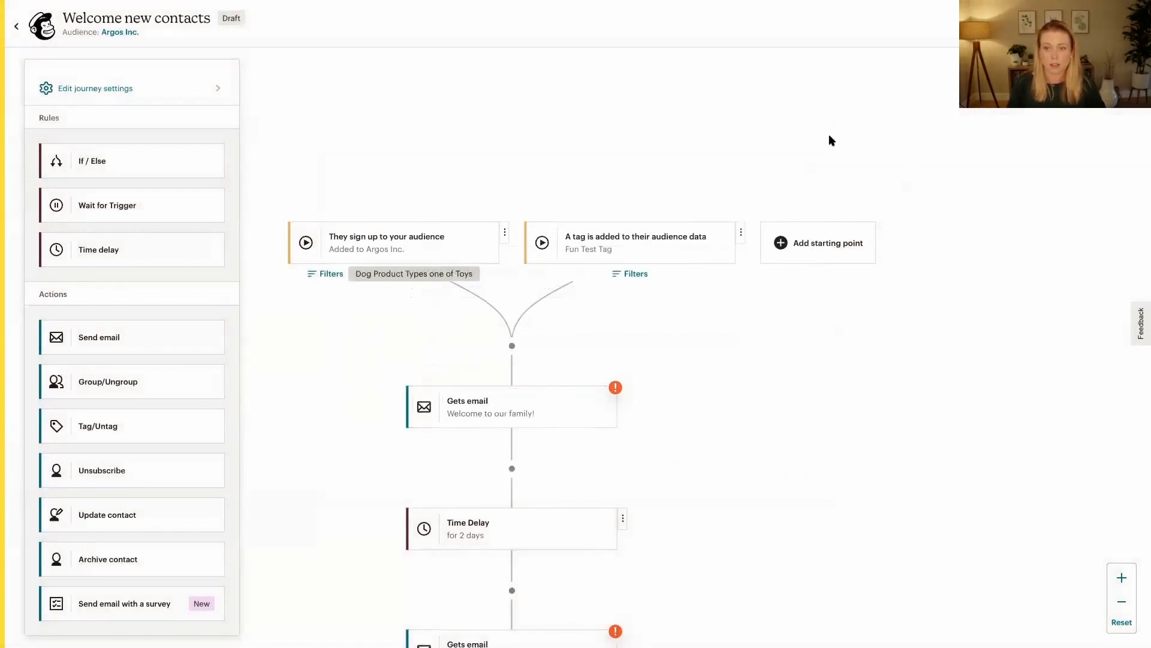
drag(849, 352, 858, 250)
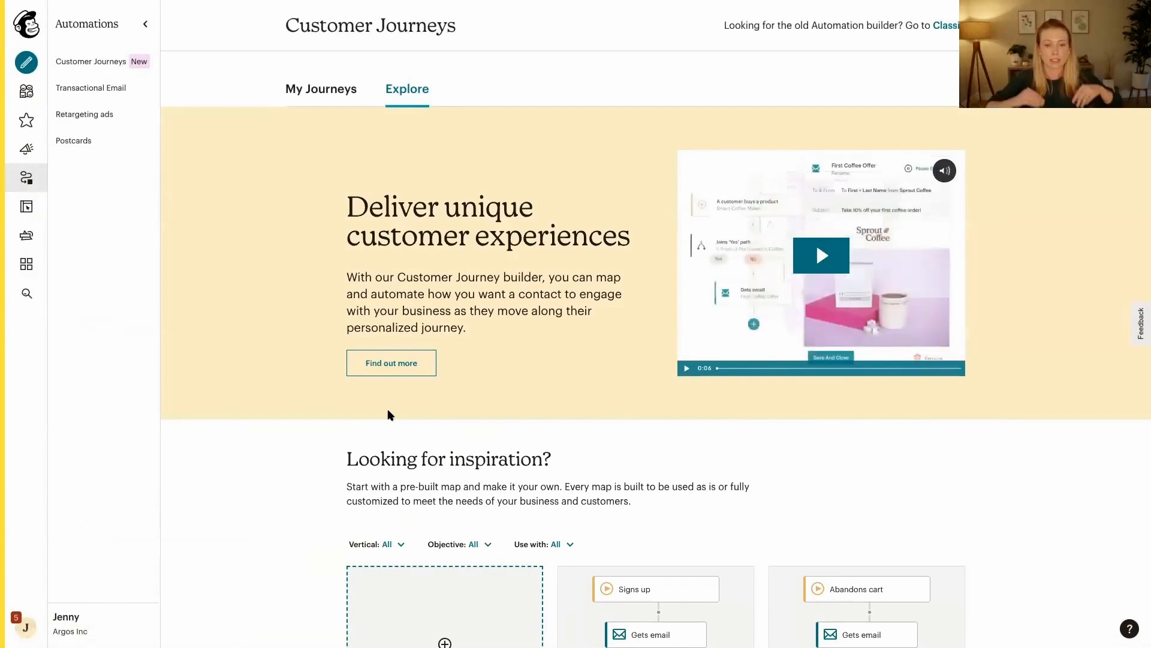
Create a journey from the pre-built map "Send multiple offers to abandoned cart customers" with Argos Inc as the store
scroll(714, 482, down, 3)
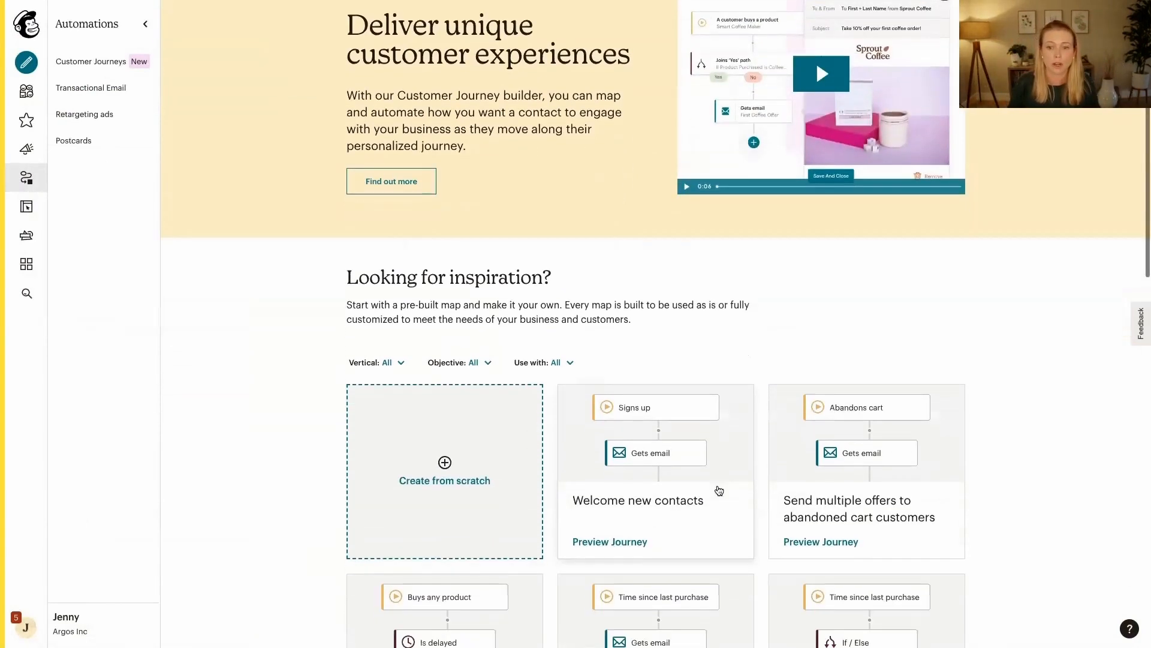
scroll(719, 490, down, 2)
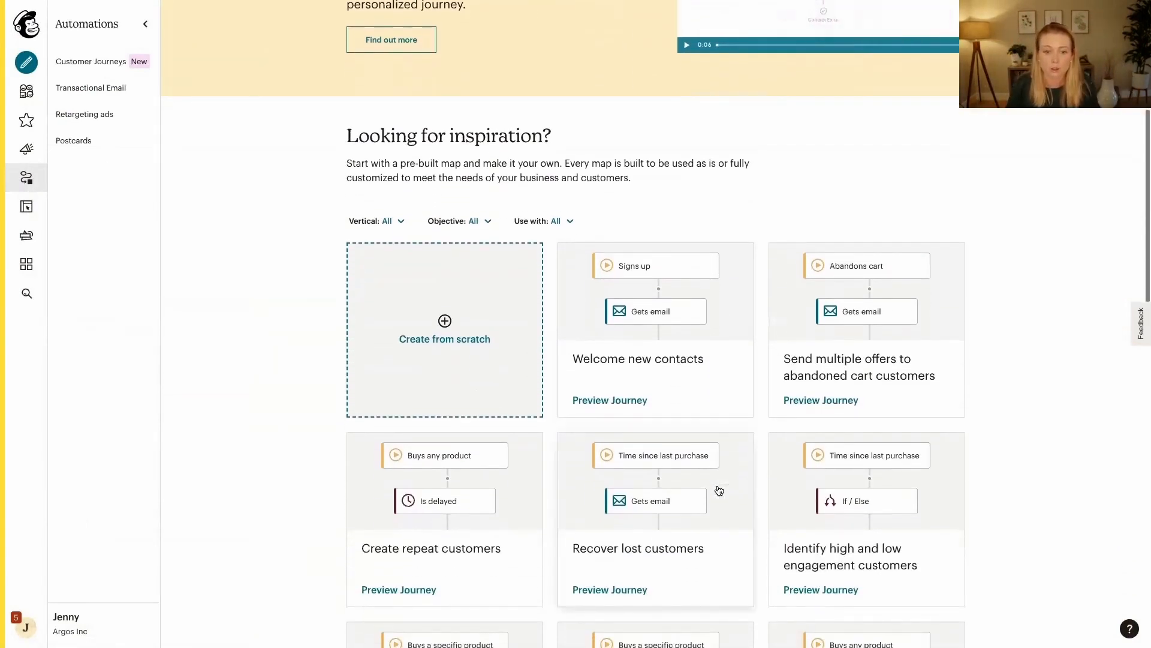
click(907, 368)
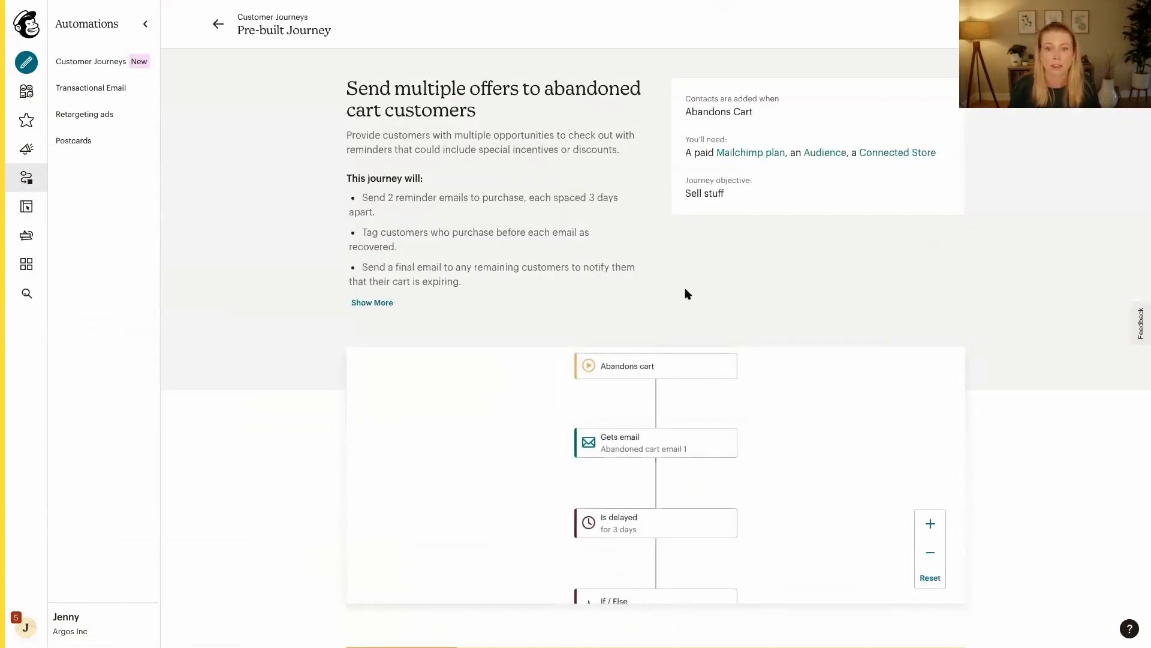
click(1098, 24)
click(769, 406)
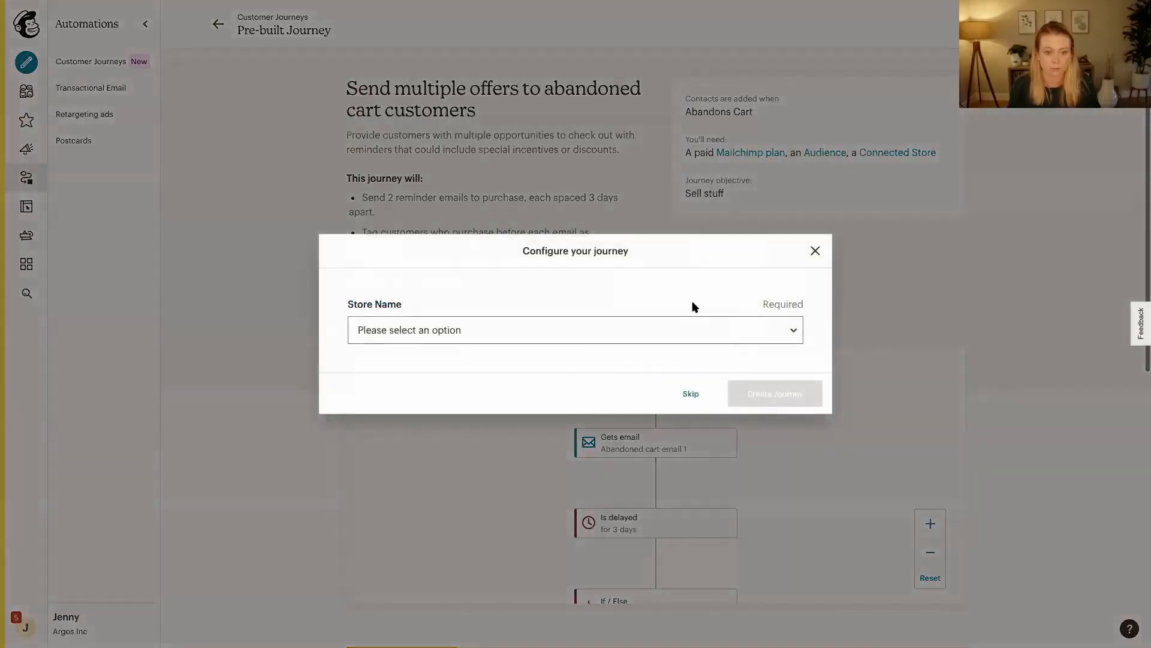
click(526, 349)
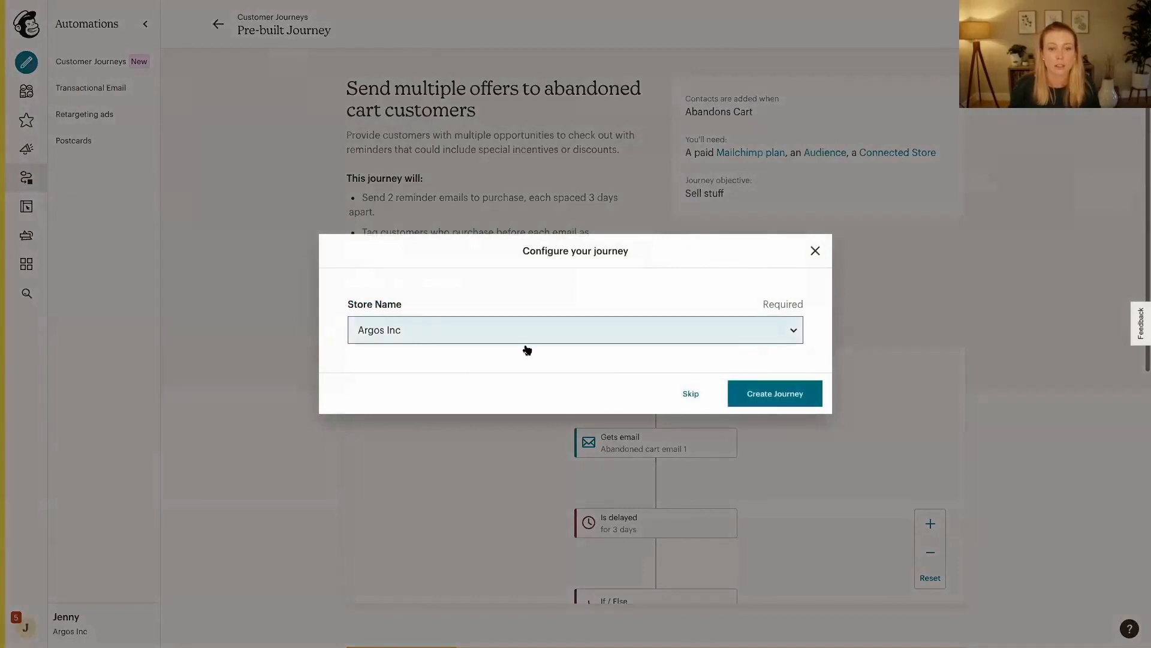
click(797, 405)
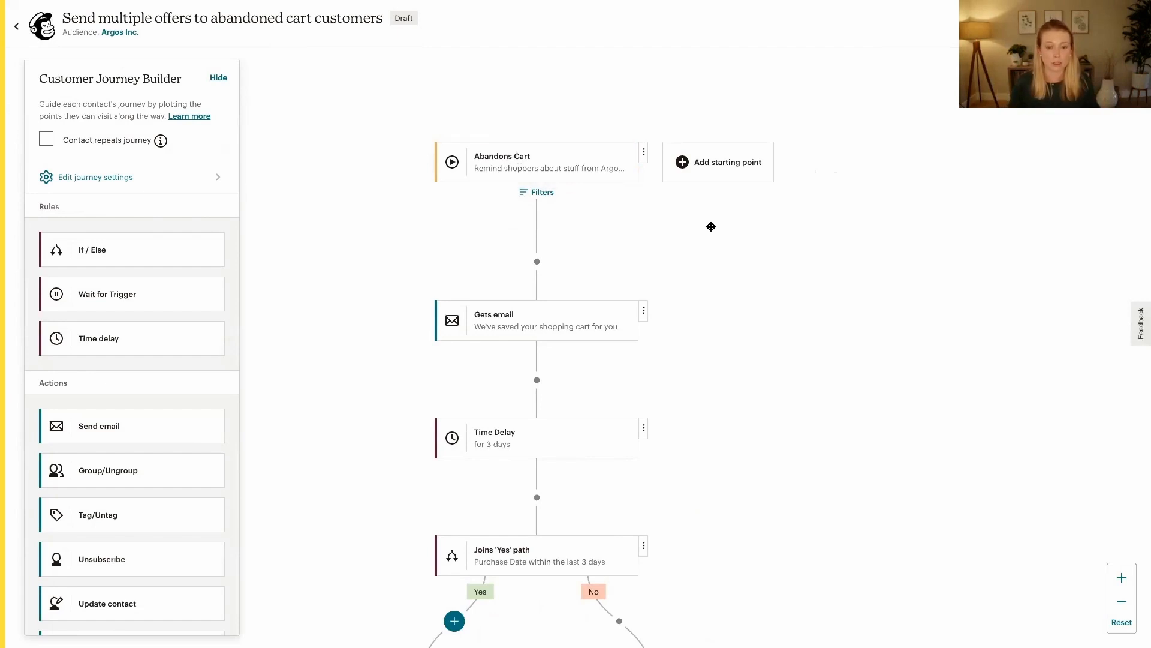
Open the "You've left some items behind..." email on the No path and start its design from the 1 Column layout
scroll(747, 425, down, 2)
scroll(747, 425, down, 5)
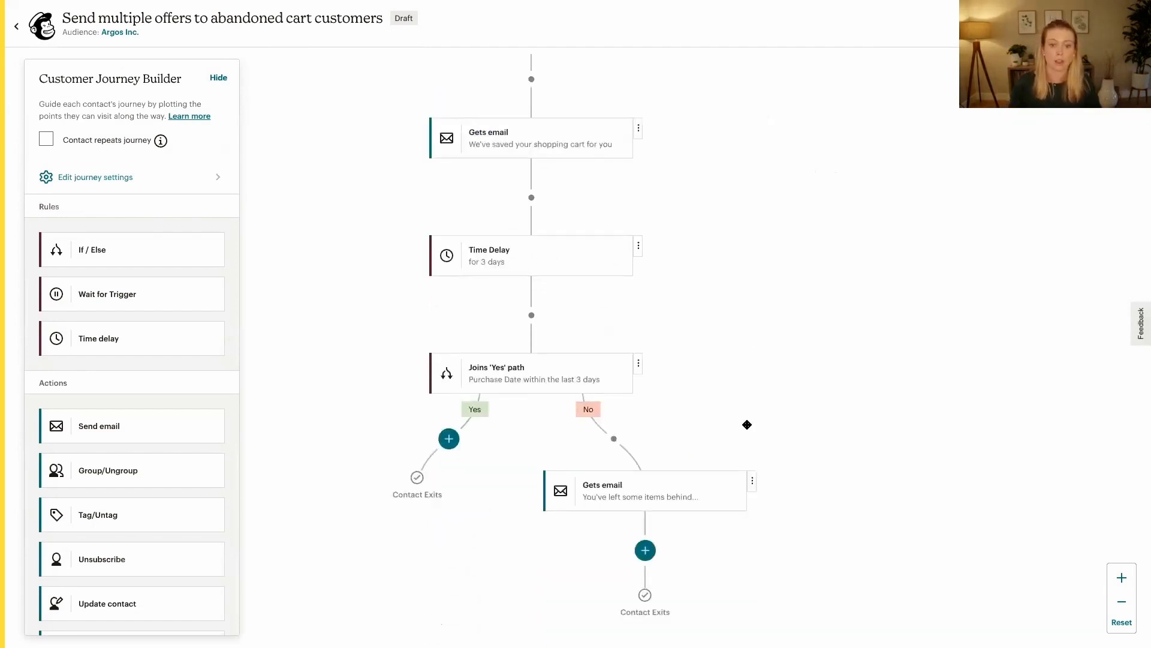
click(622, 477)
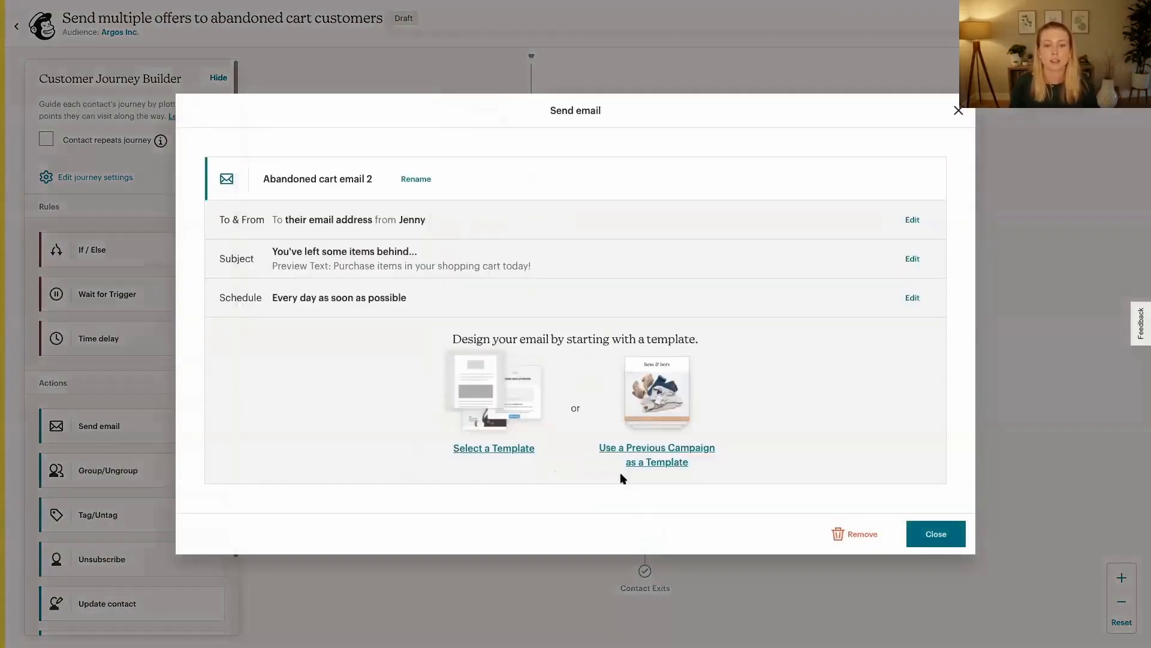
click(472, 449)
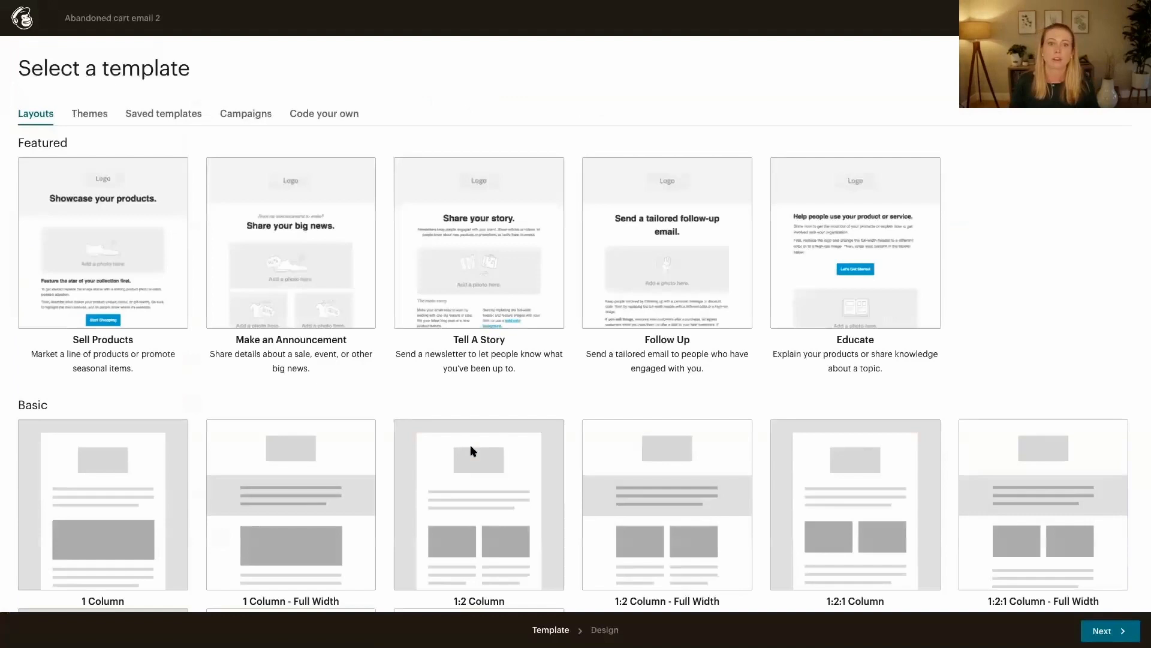
click(48, 469)
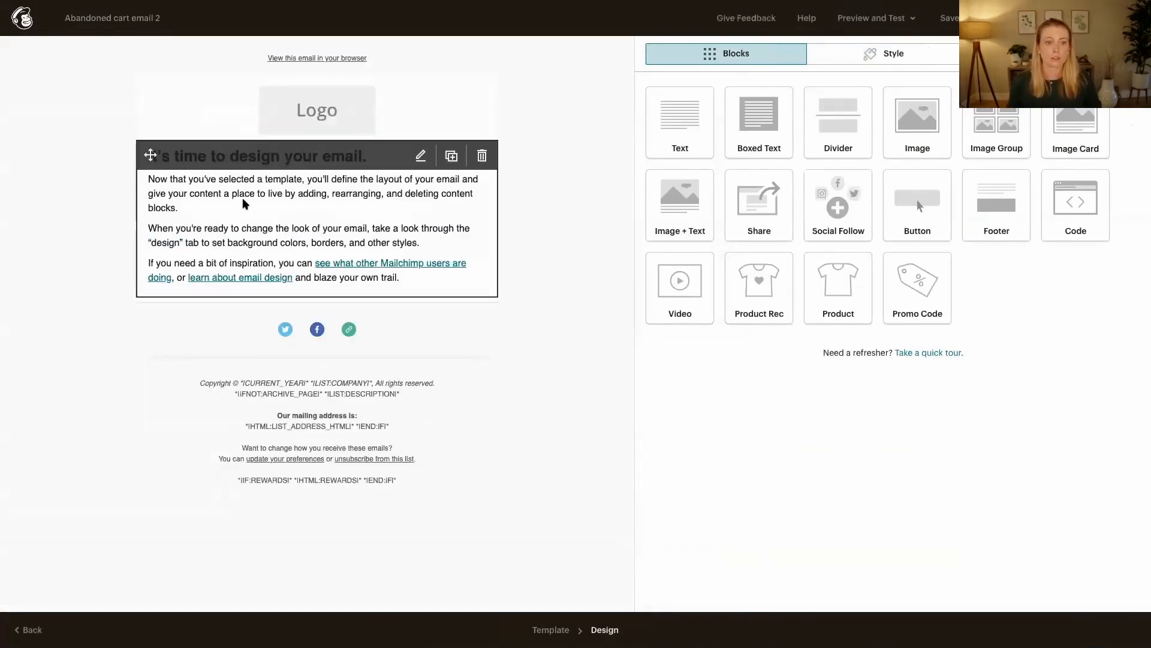
Replace all placeholder content of the email's text block with "Hey"
click(244, 204)
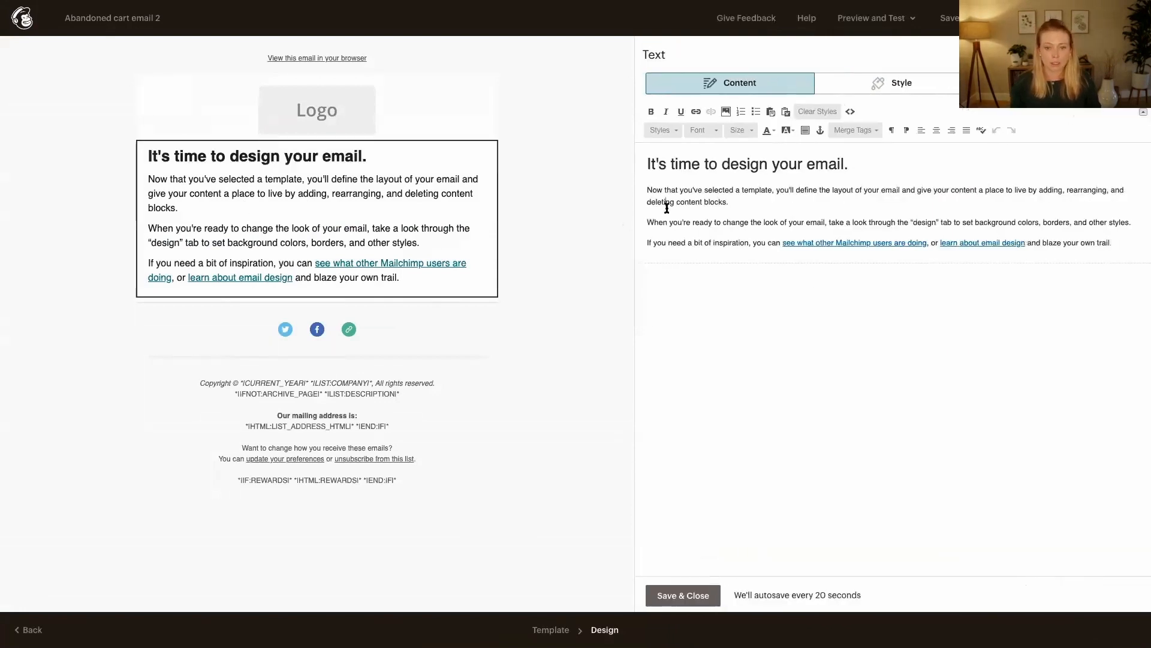
key(ctrl+a)
key(BackSpace)
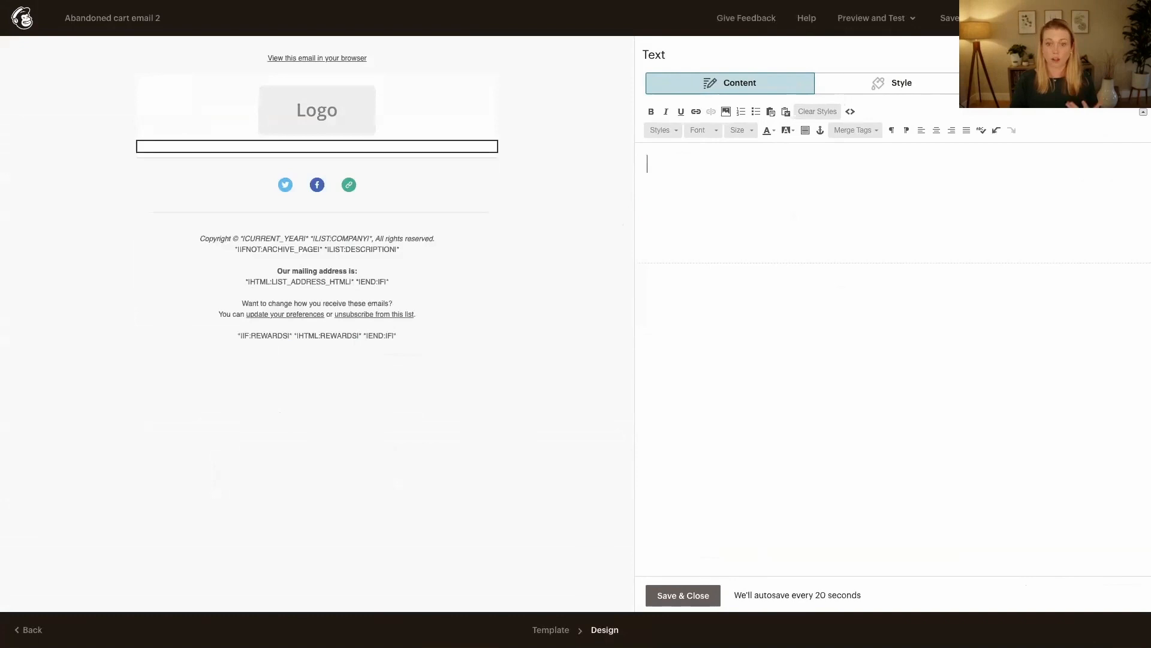
text(Hey)
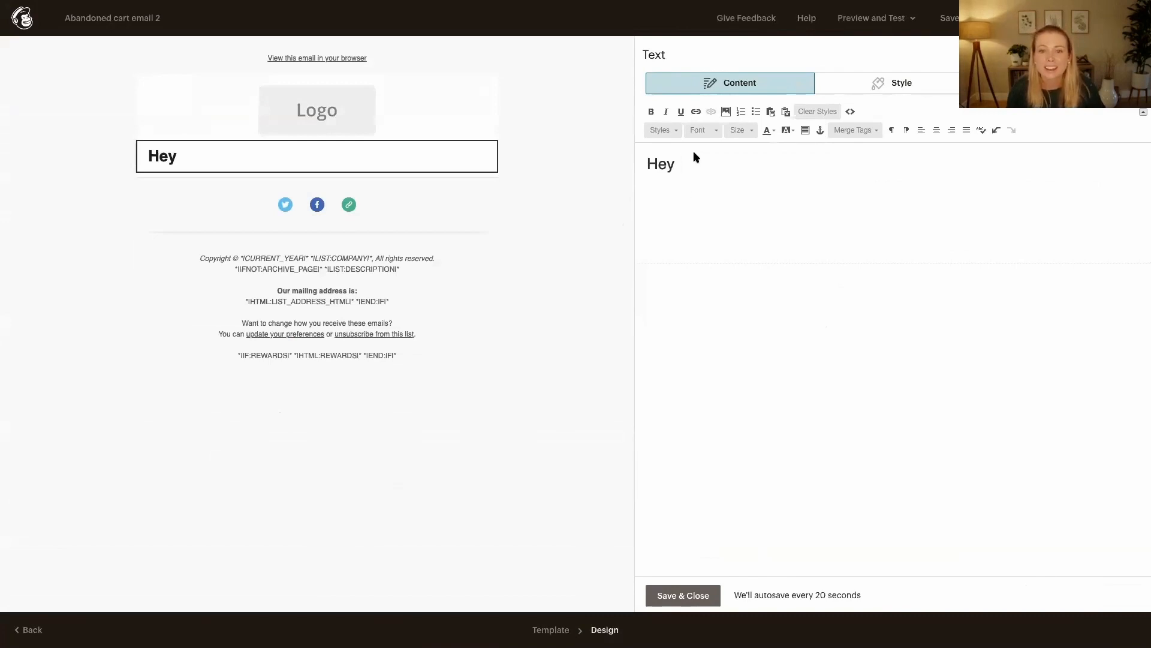
Insert the First Name merge tag into the greeting in the text block
click(875, 132)
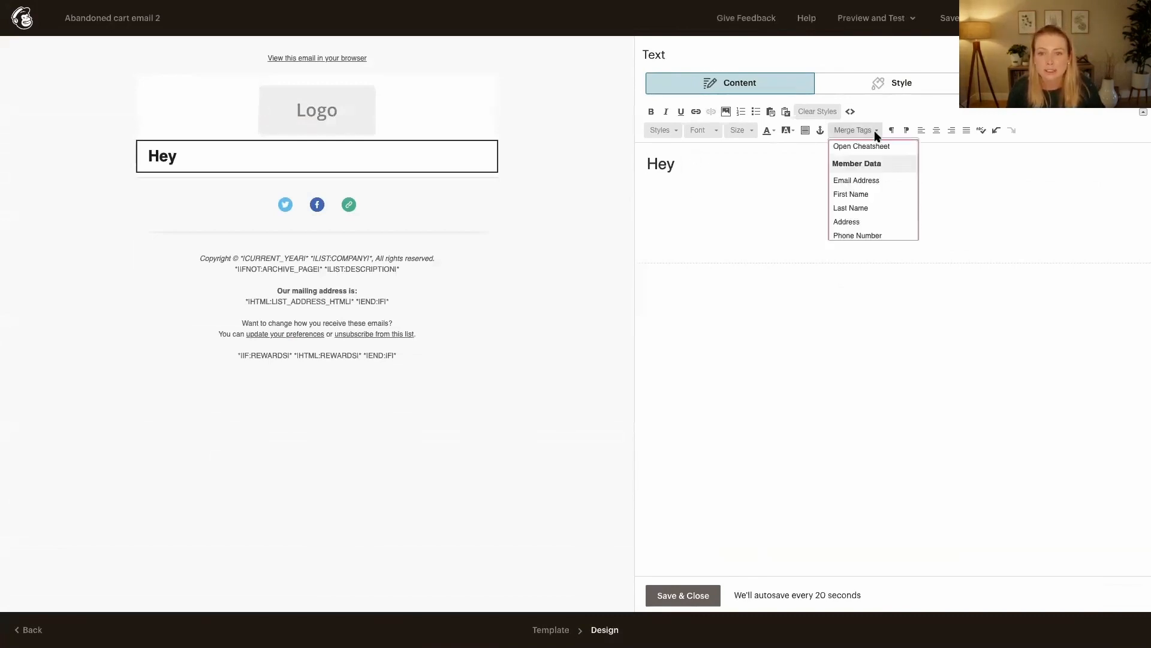
scroll(870, 201, down, 5)
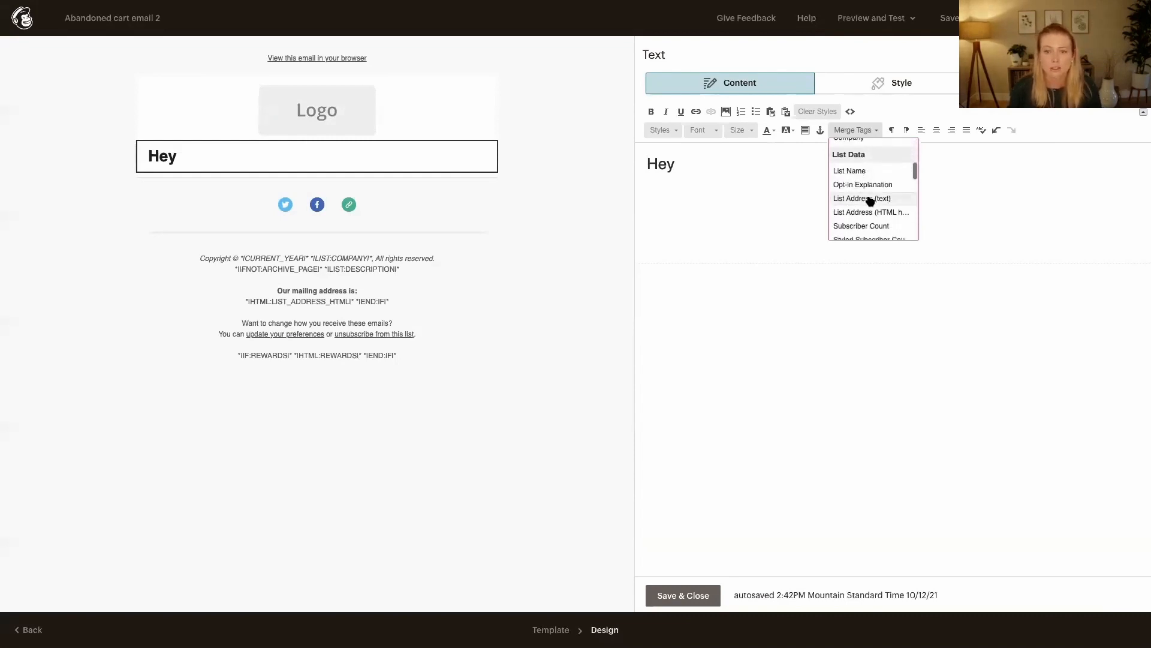
scroll(870, 201, down, 3)
scroll(871, 201, up, 2)
scroll(870, 201, up, 3)
scroll(870, 201, up, 3)
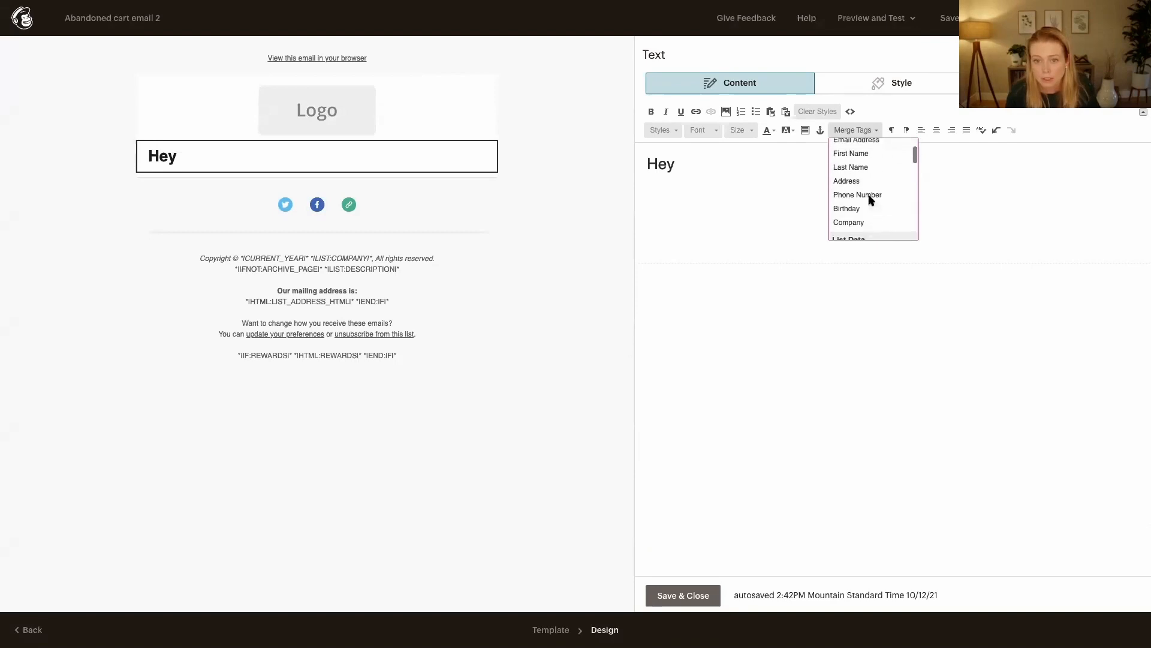
click(862, 177)
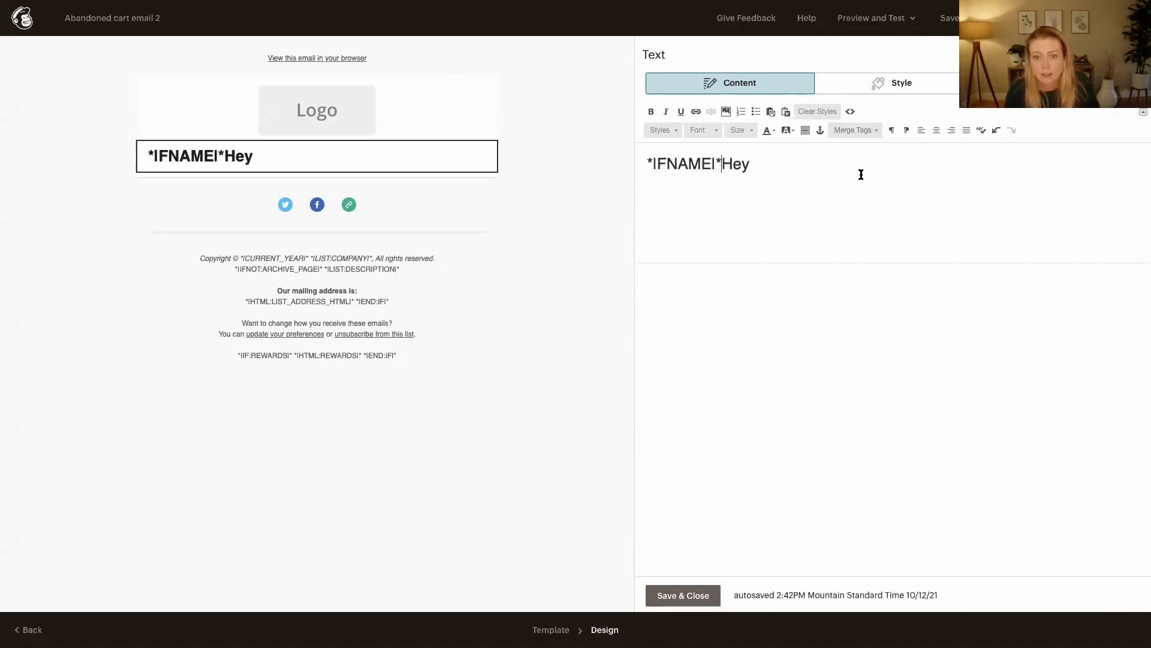
Delete "Hey" after the merge tag and place it in front so the greeting reads "Hey *|FNAME|*"
double_click(729, 166)
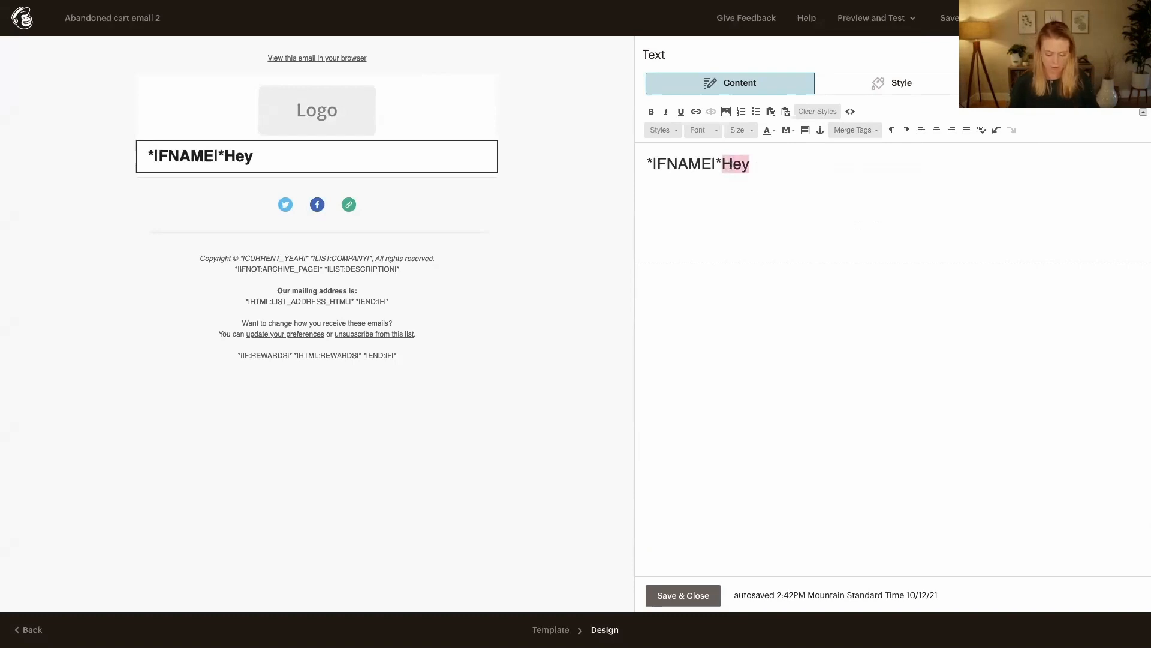
key(BackSpace)
click(645, 157)
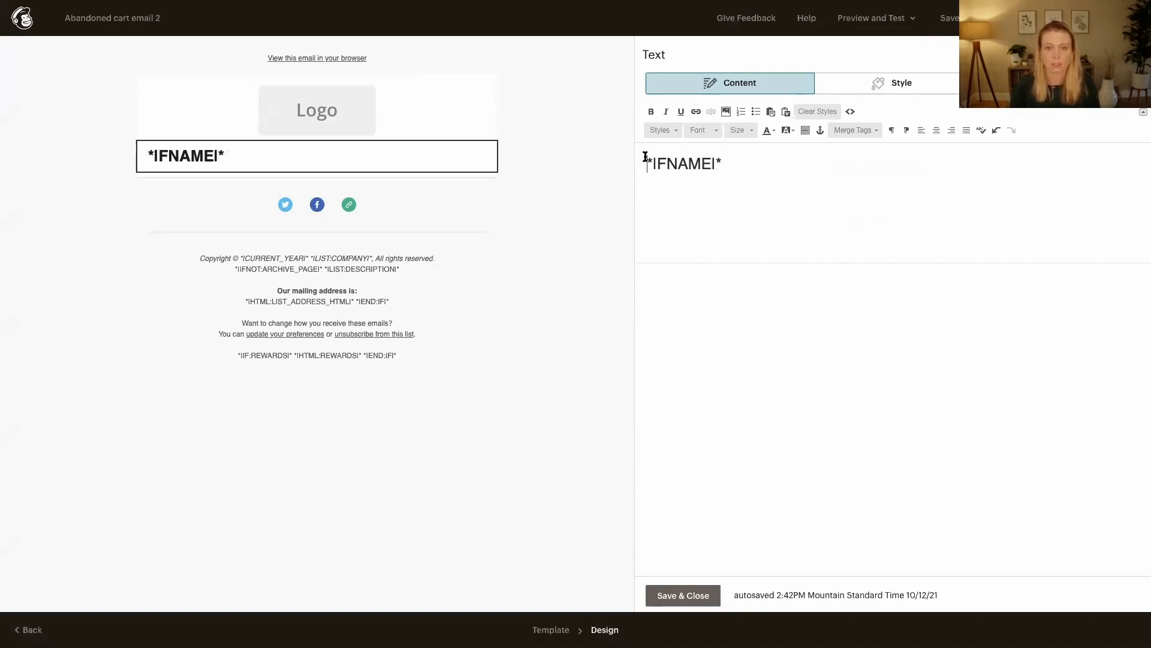
text(Hey )
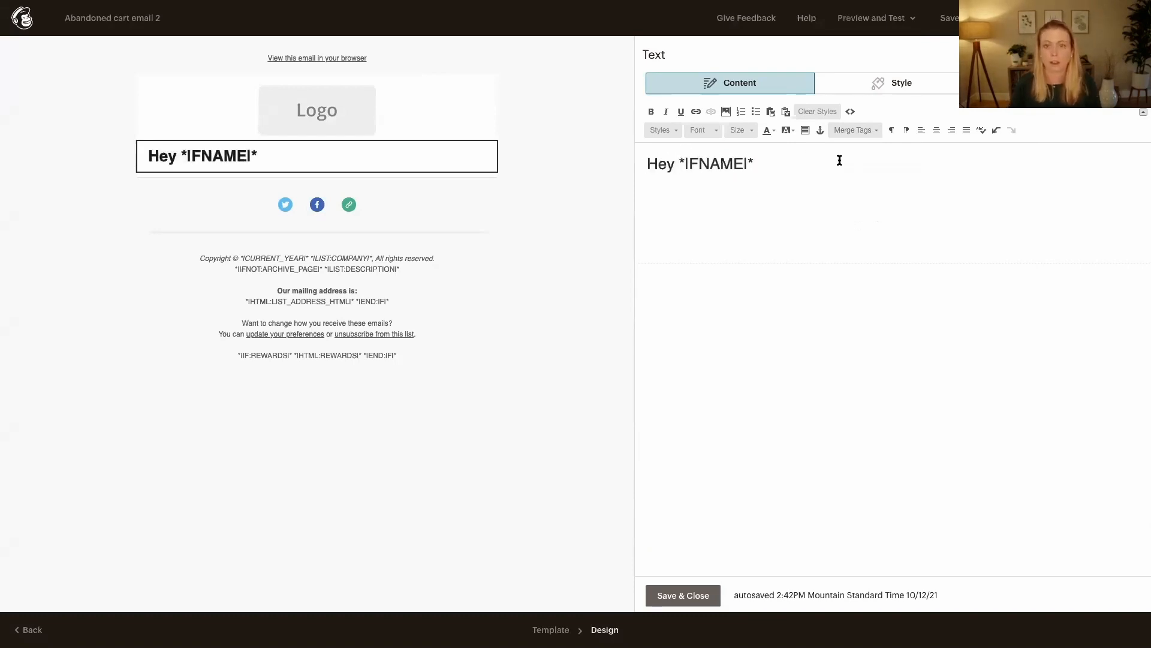
text(Come by)
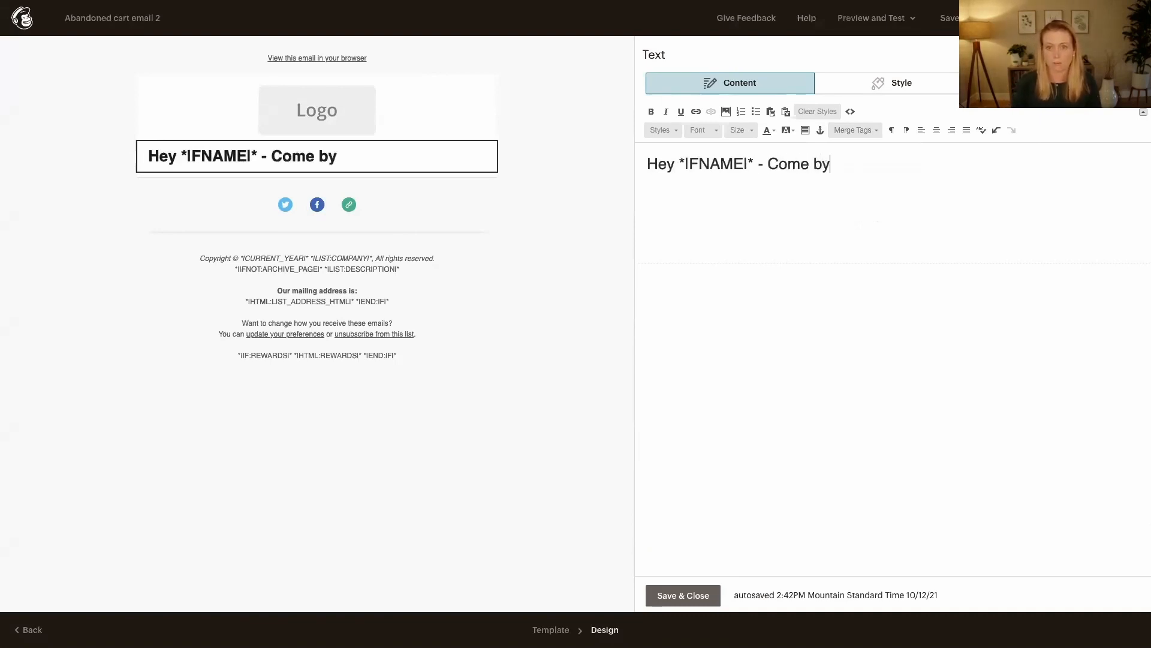
Complete the heading after the merge tag with " - Come buy some dog toys!" and save the text block
key(BackSpace)
text(u)
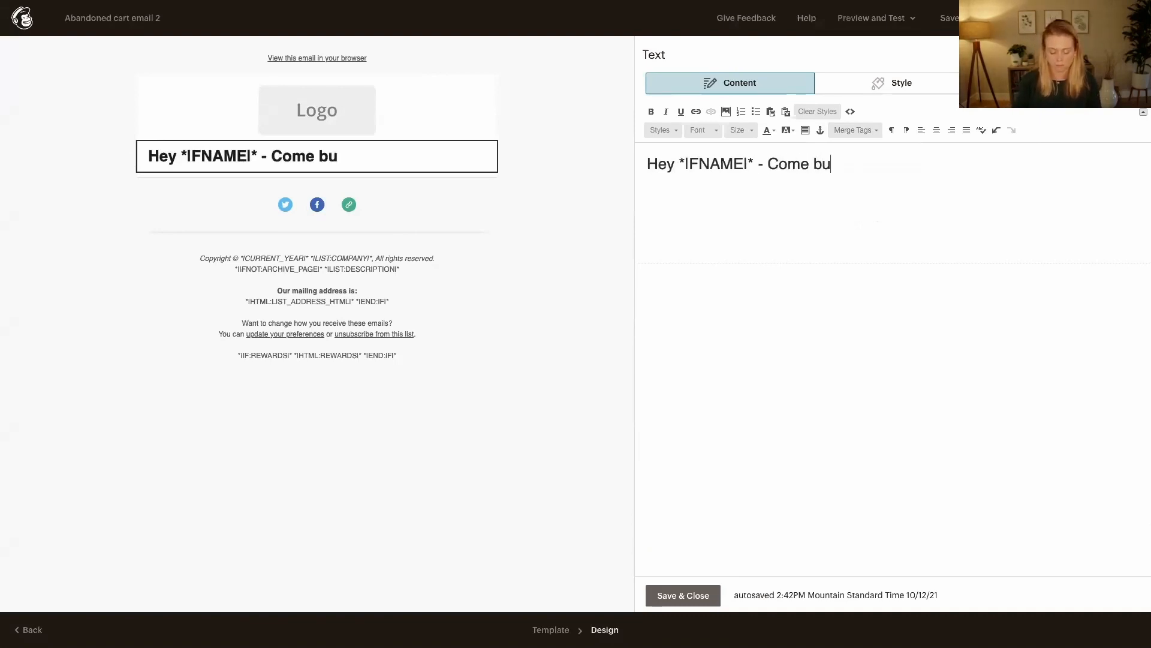
text(y some dog toys!)
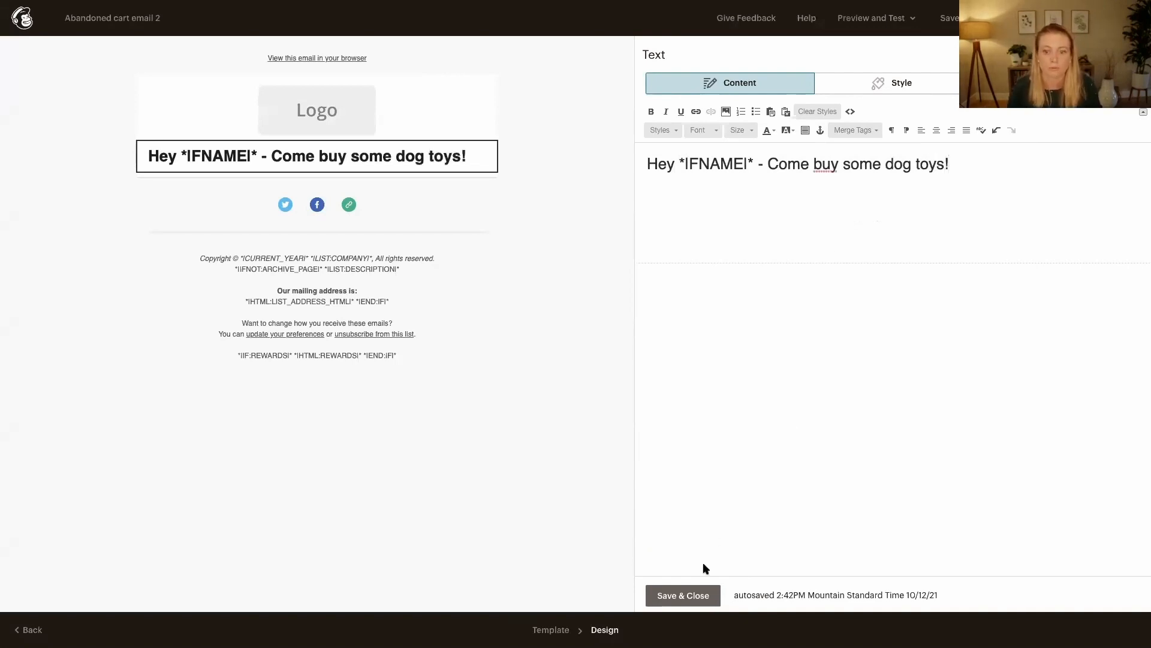
click(684, 597)
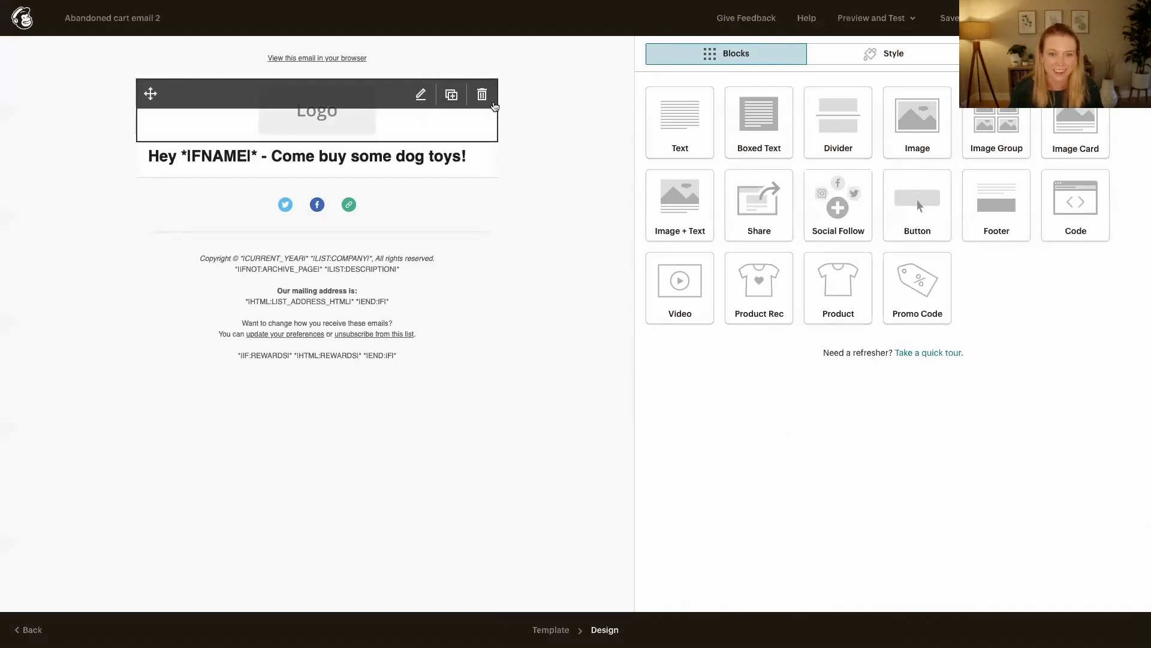
Delete the logo block and add a Product Rec block directly below the heading text
click(491, 100)
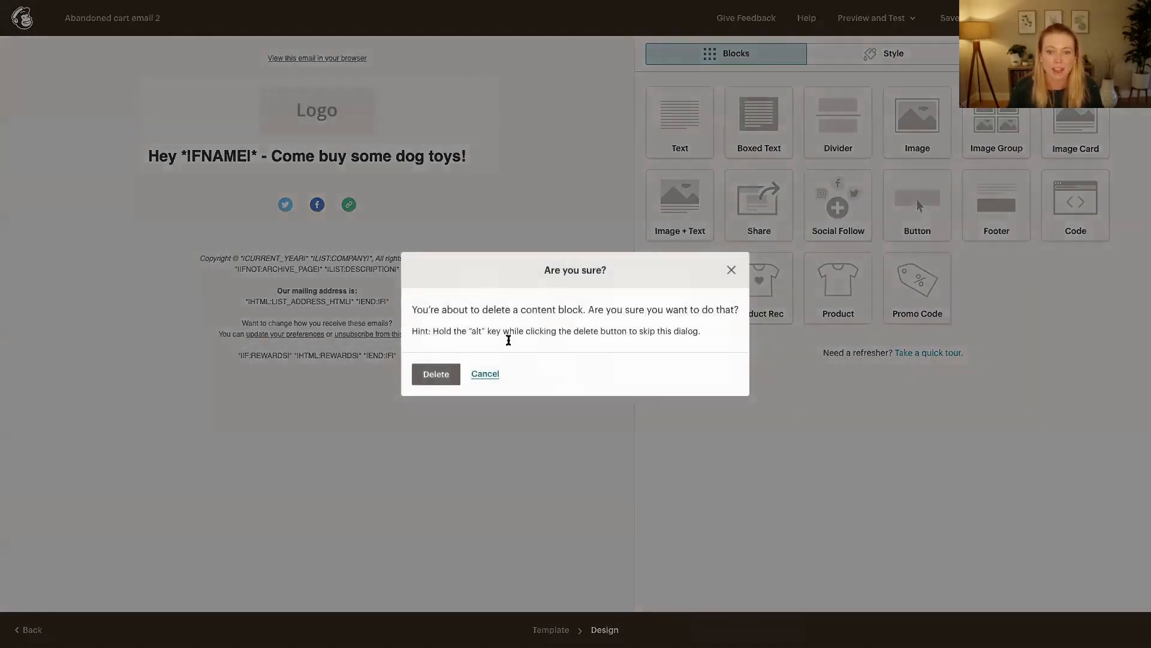
click(436, 376)
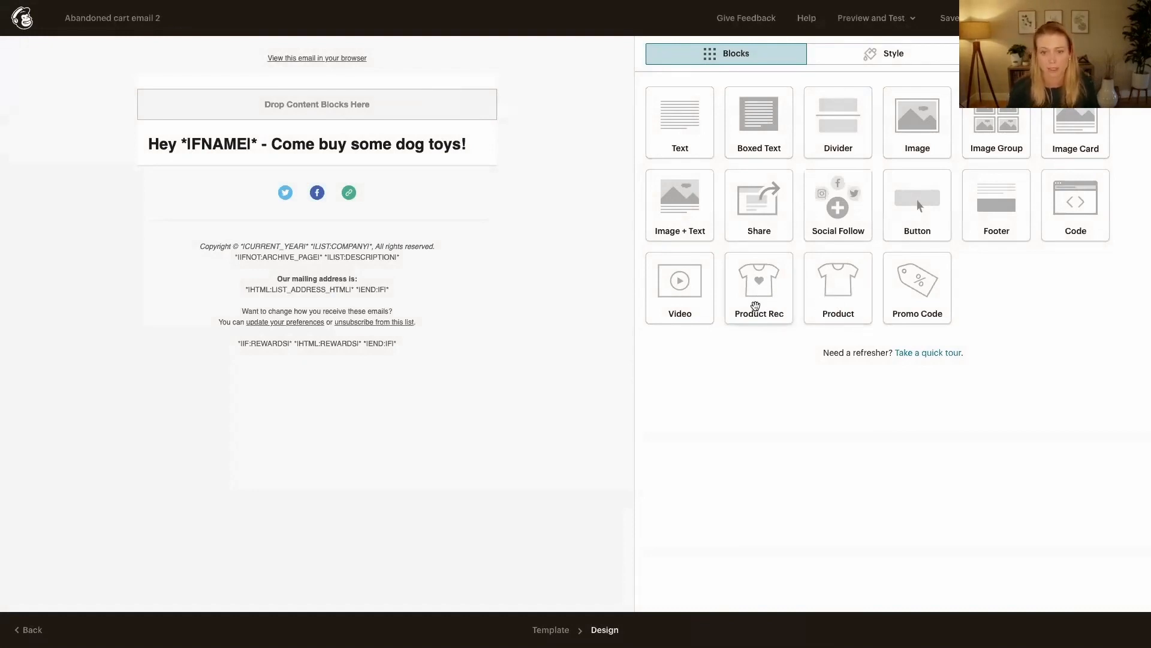
drag(765, 300, 370, 180)
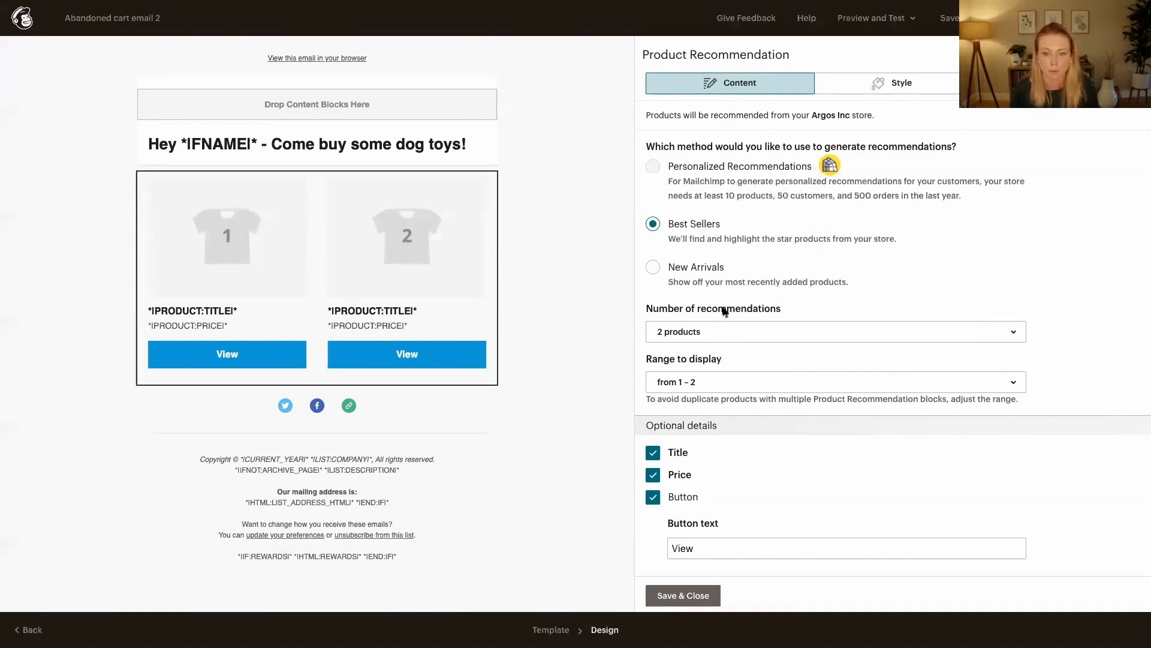
Hide the price in the product recommendation block, set it to 3 products, and save the block
click(652, 473)
click(689, 341)
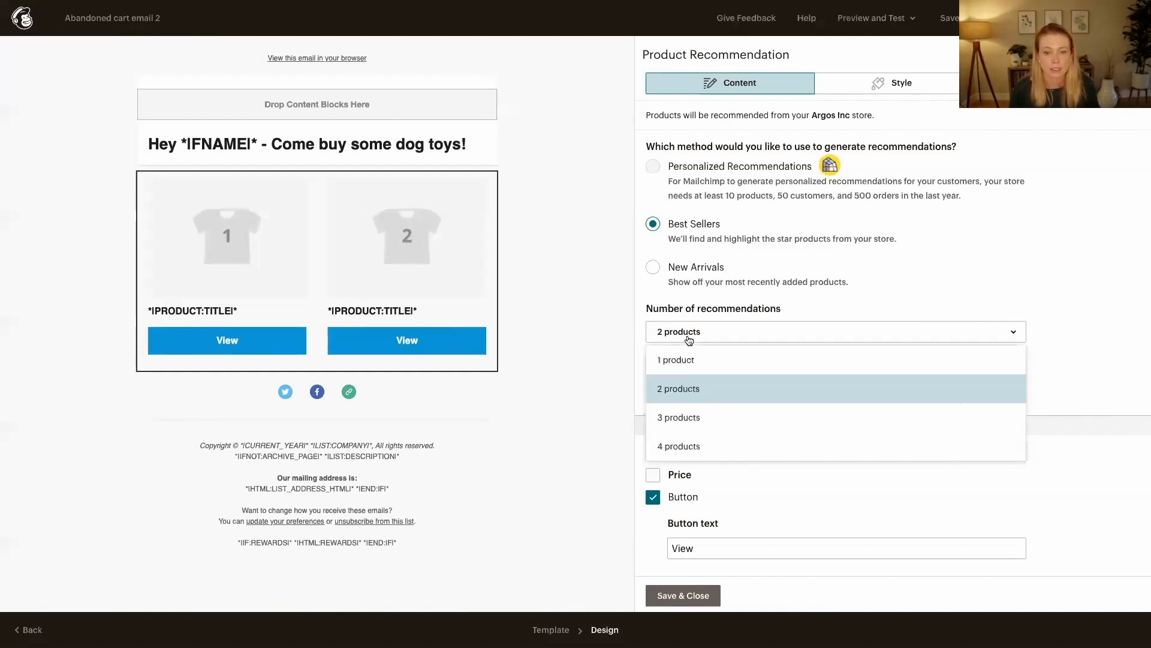
click(682, 415)
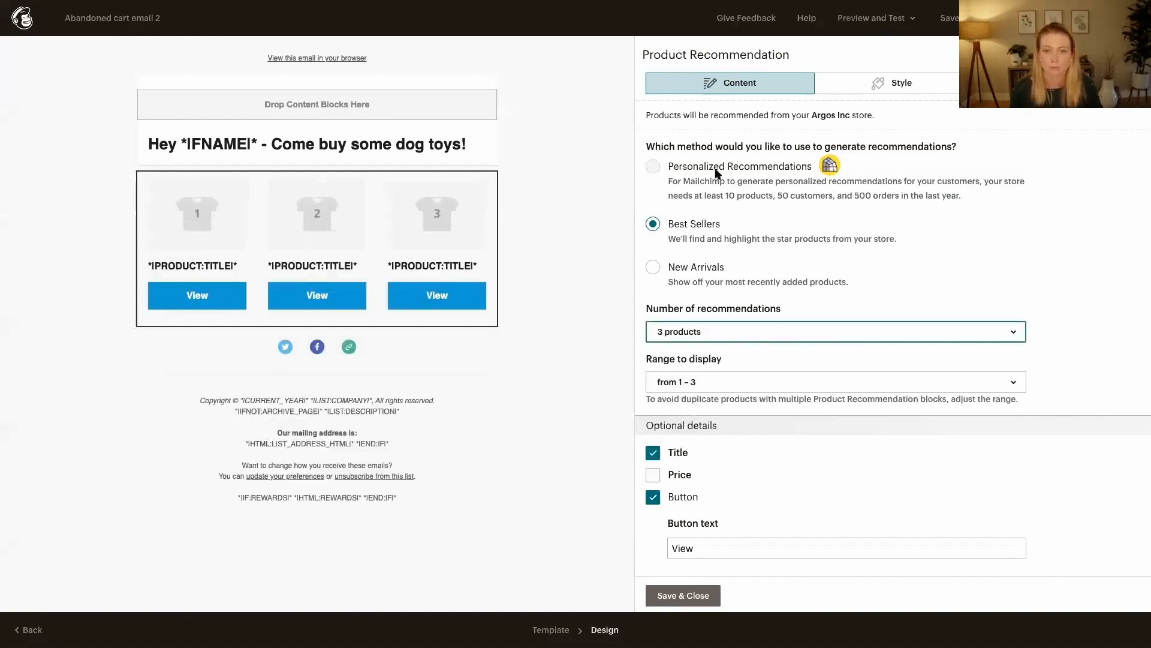
click(697, 605)
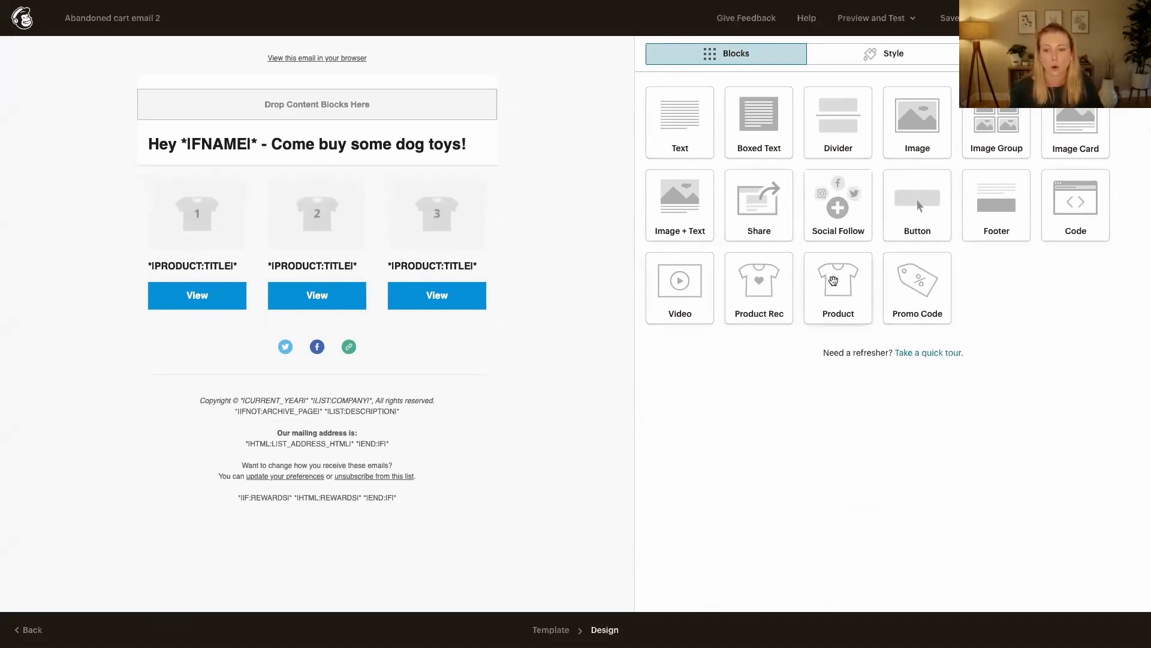
Add a Product block below the recommendations and insert the product "Picture of Argos Sitting" from the store
drag(833, 280, 363, 325)
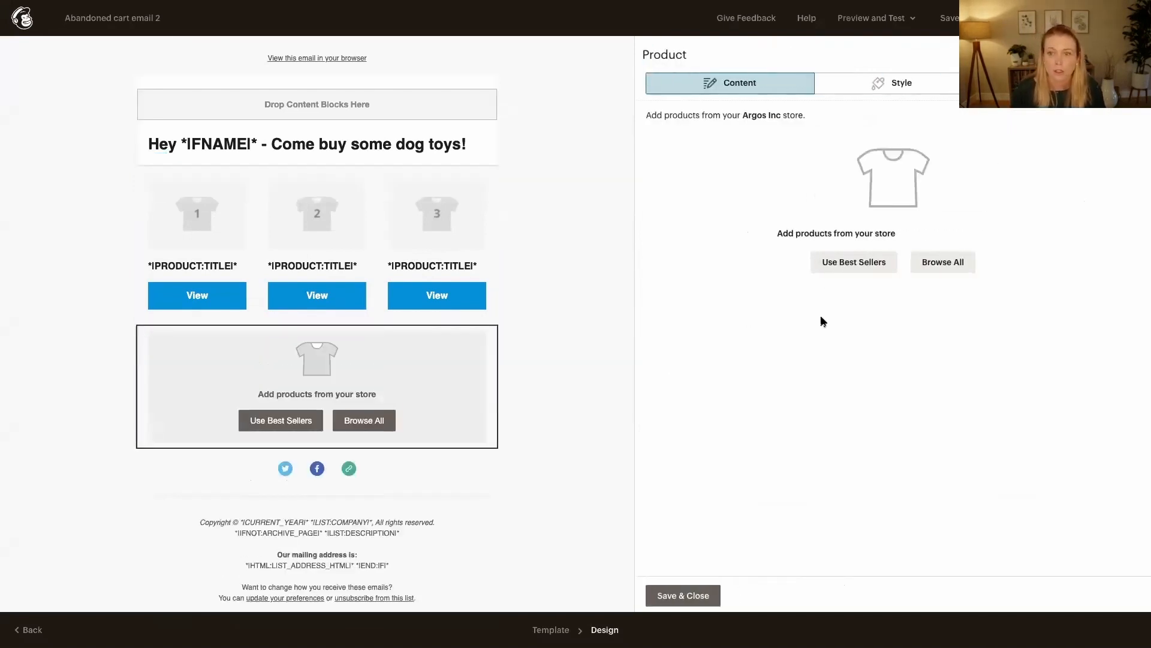
click(360, 423)
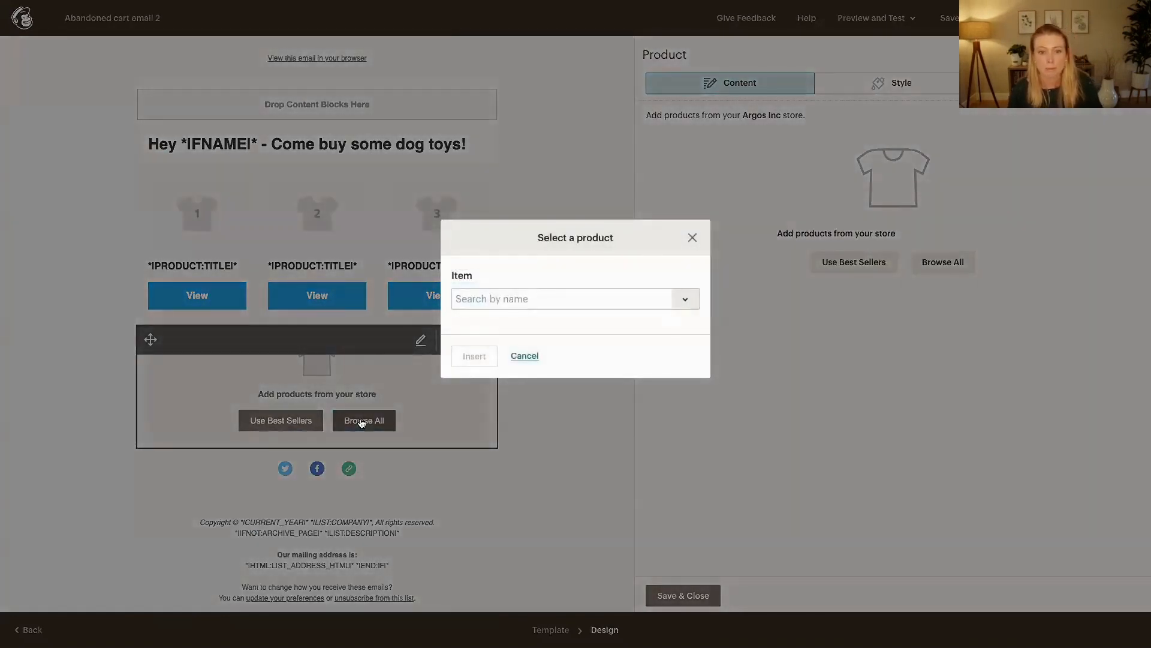
click(620, 301)
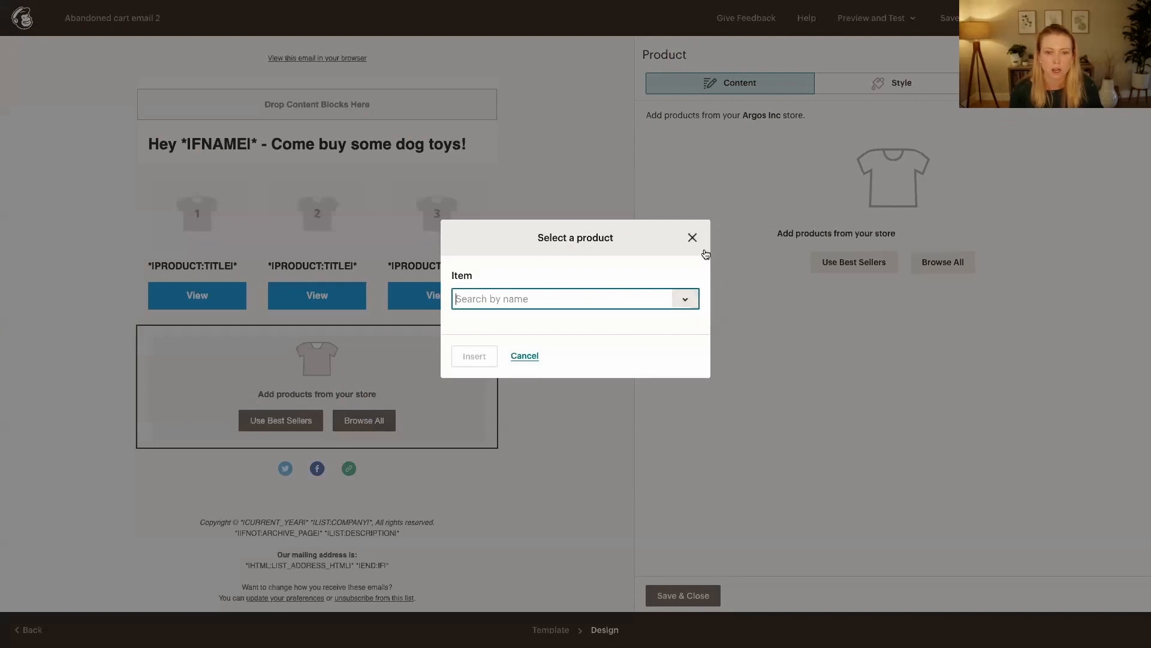
click(678, 310)
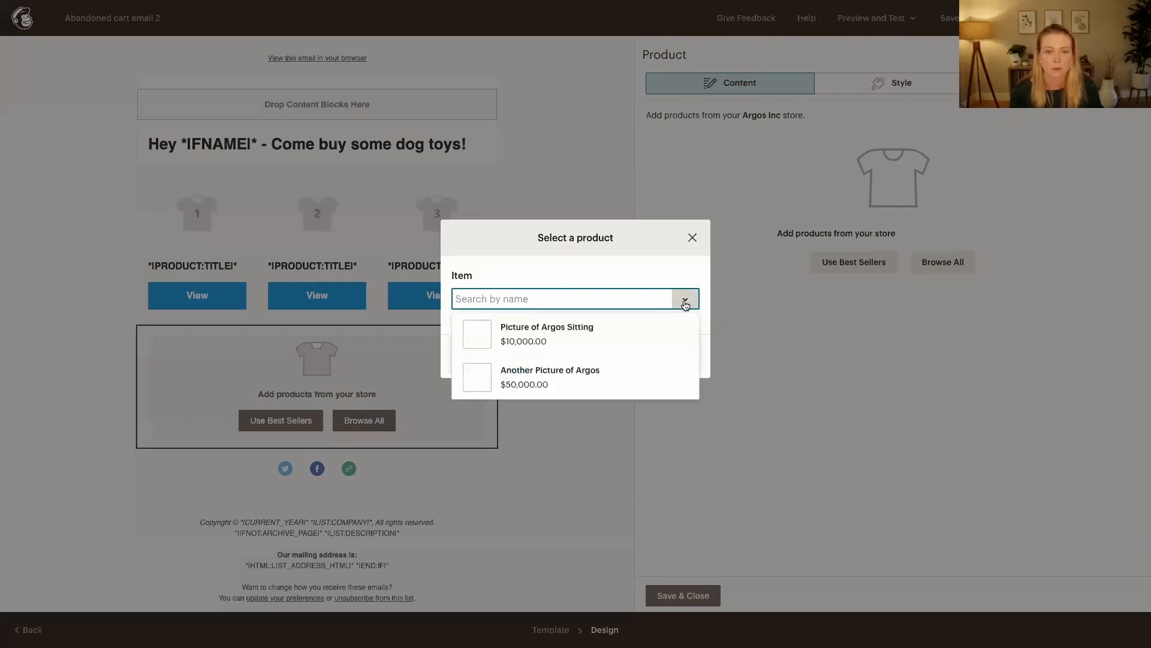
click(619, 328)
click(464, 357)
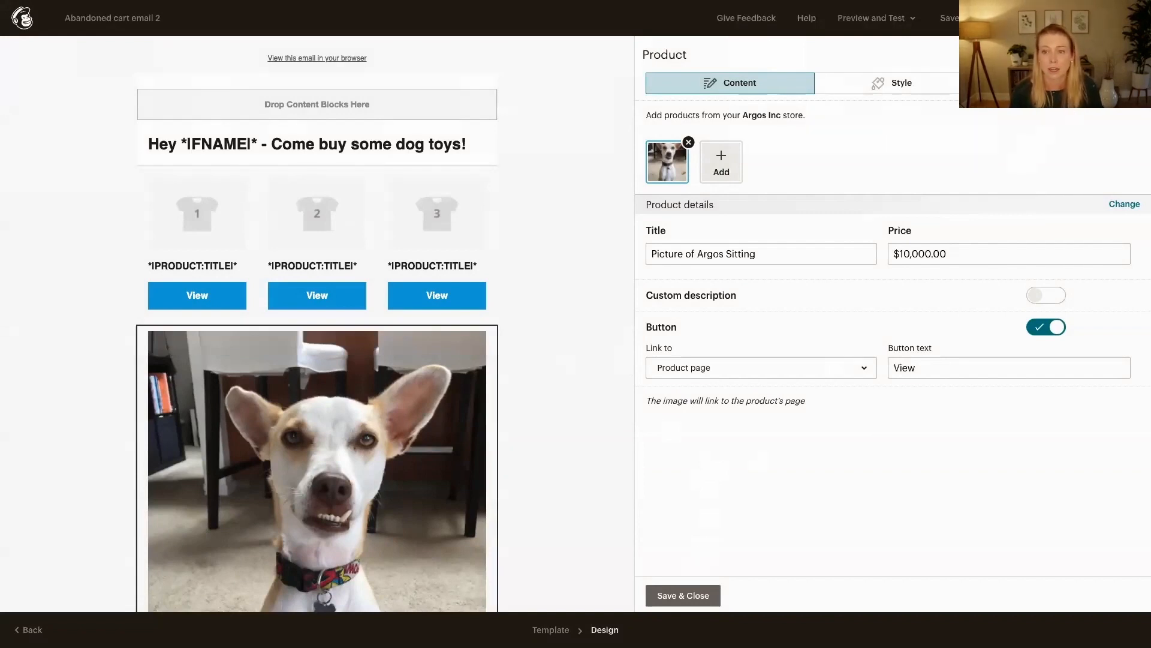
Give the product block the dynamic content condition "Favorite Dogs is Argos" and save the block
click(1098, 55)
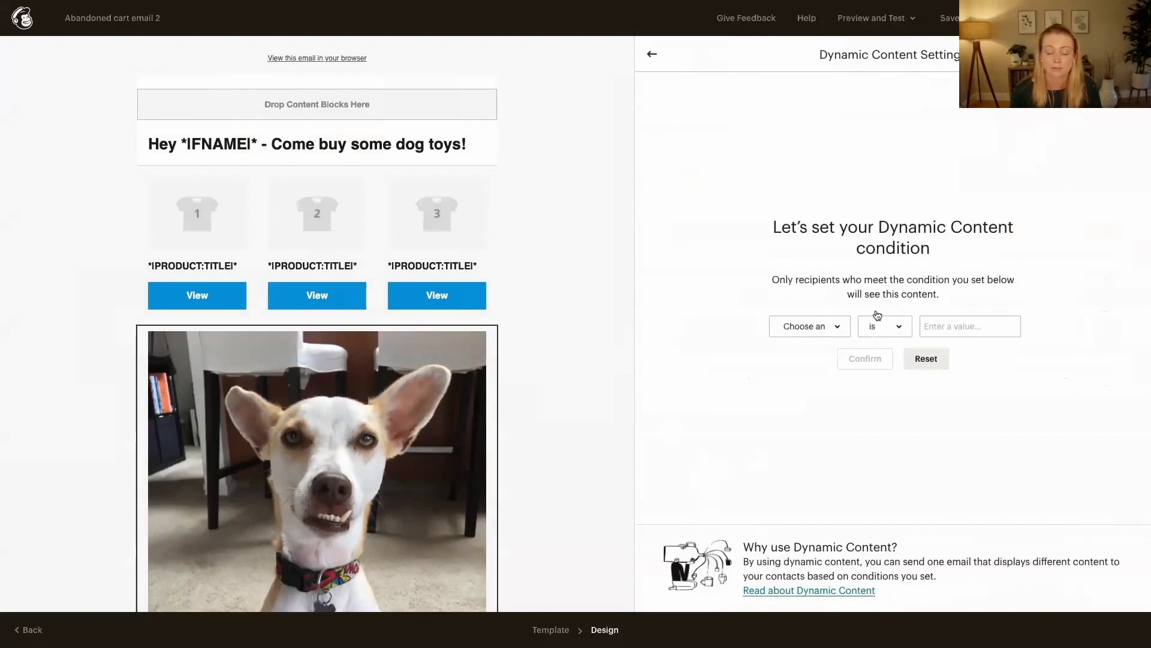
click(836, 333)
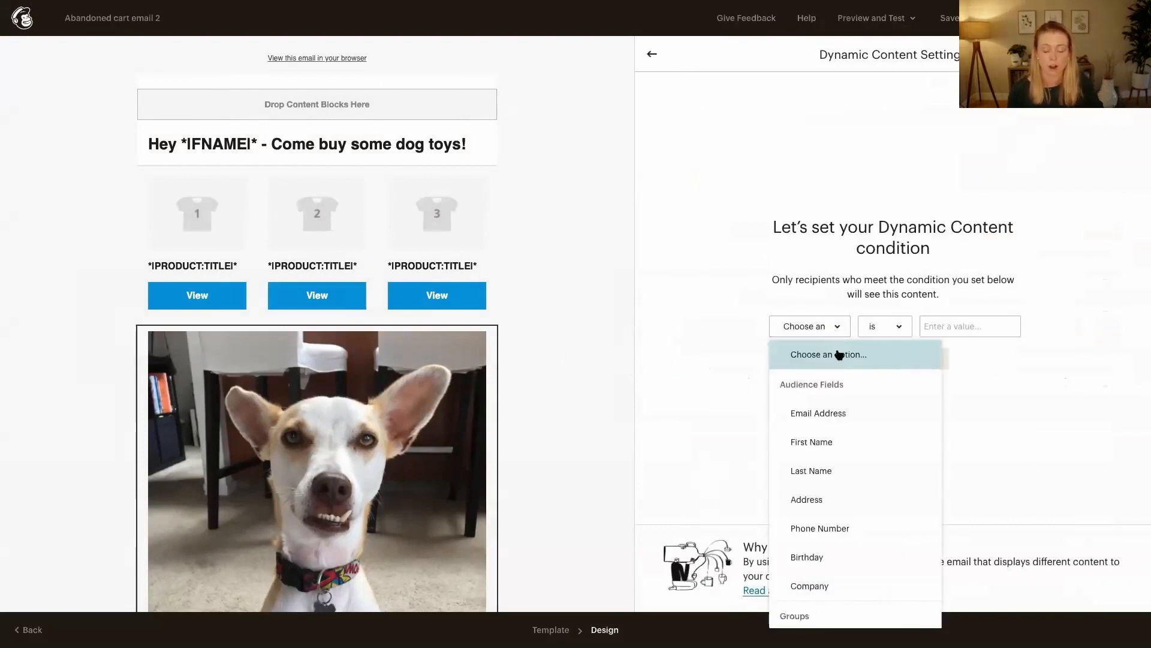
scroll(848, 548, down, 2)
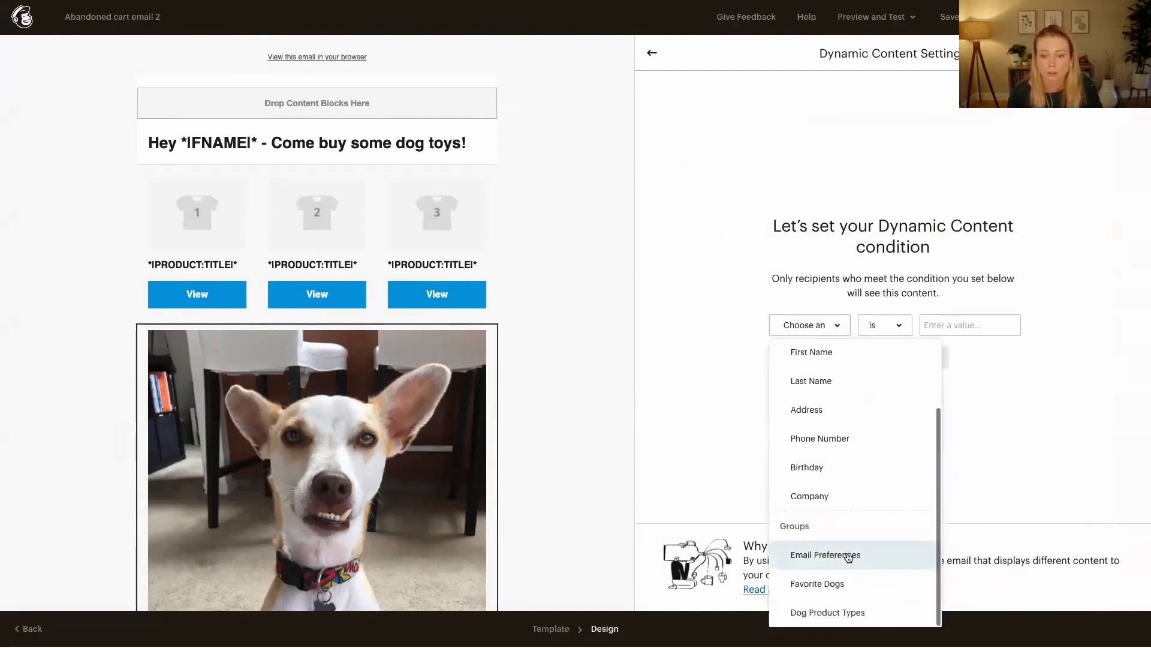
click(833, 588)
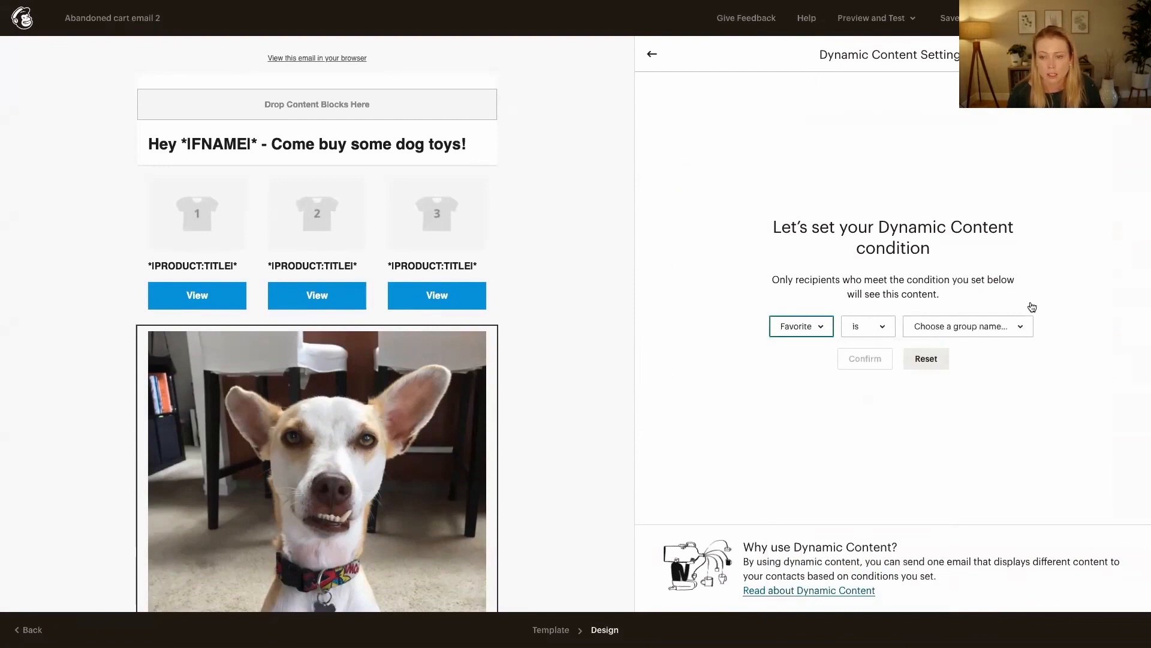
click(1021, 326)
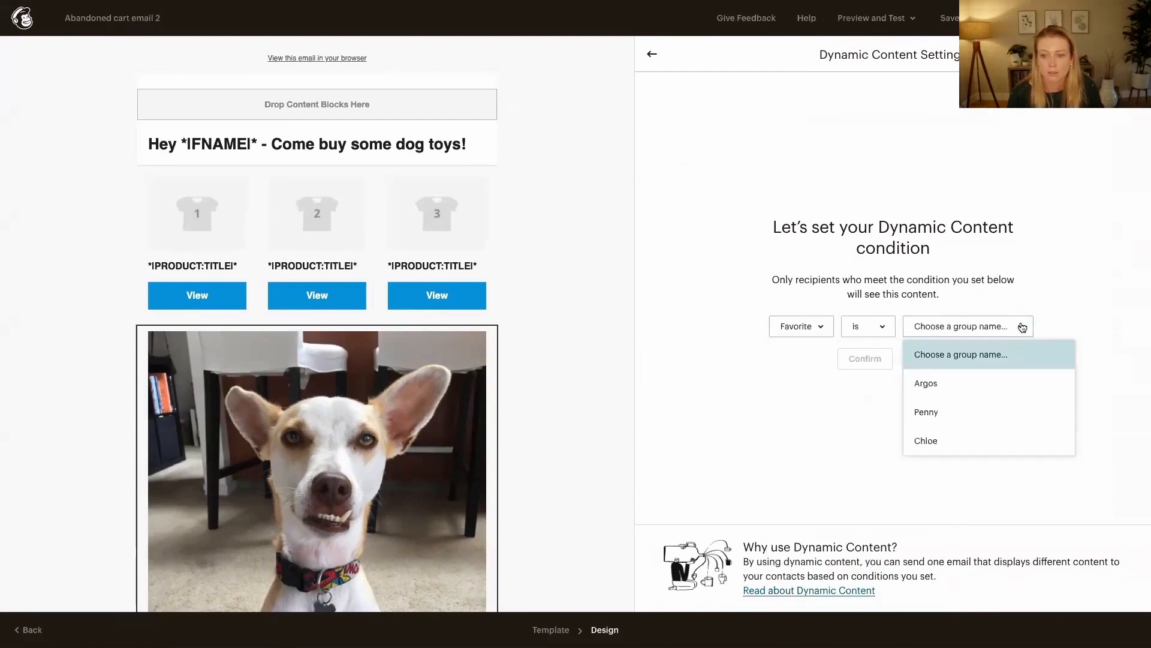
click(951, 386)
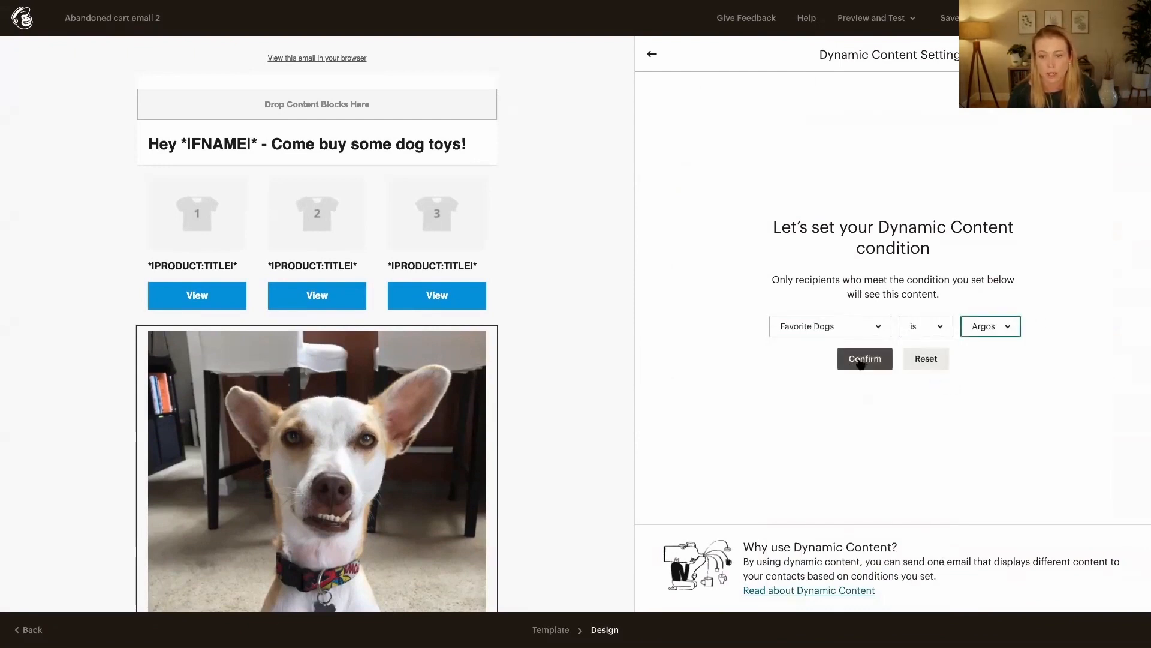
click(861, 362)
click(865, 351)
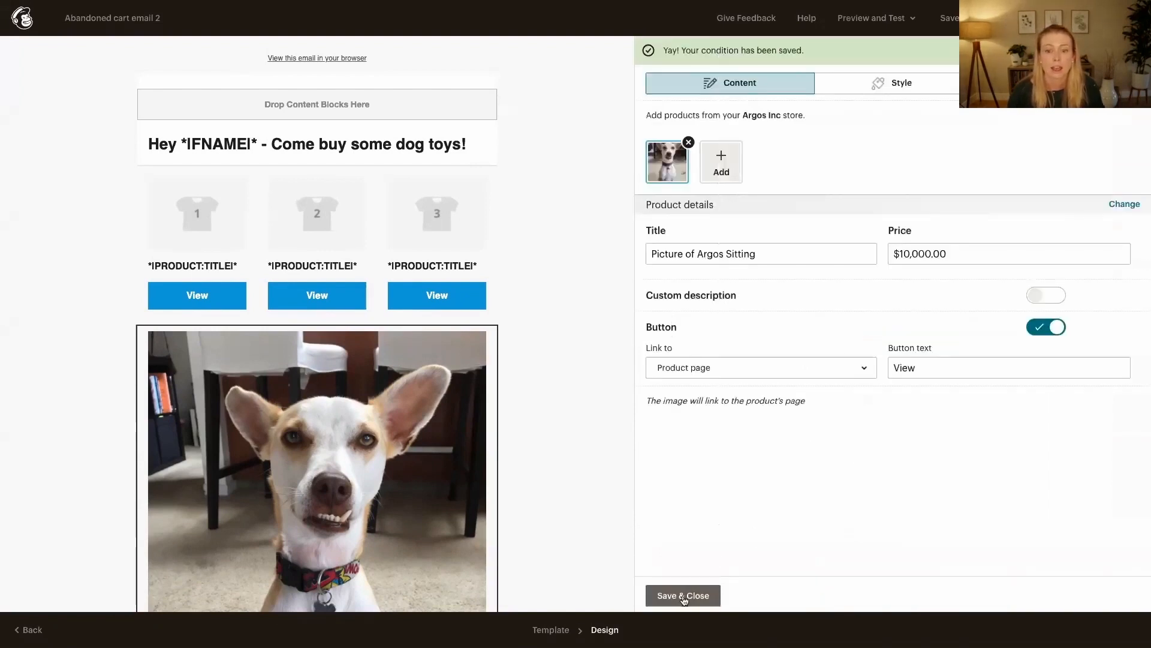
click(684, 596)
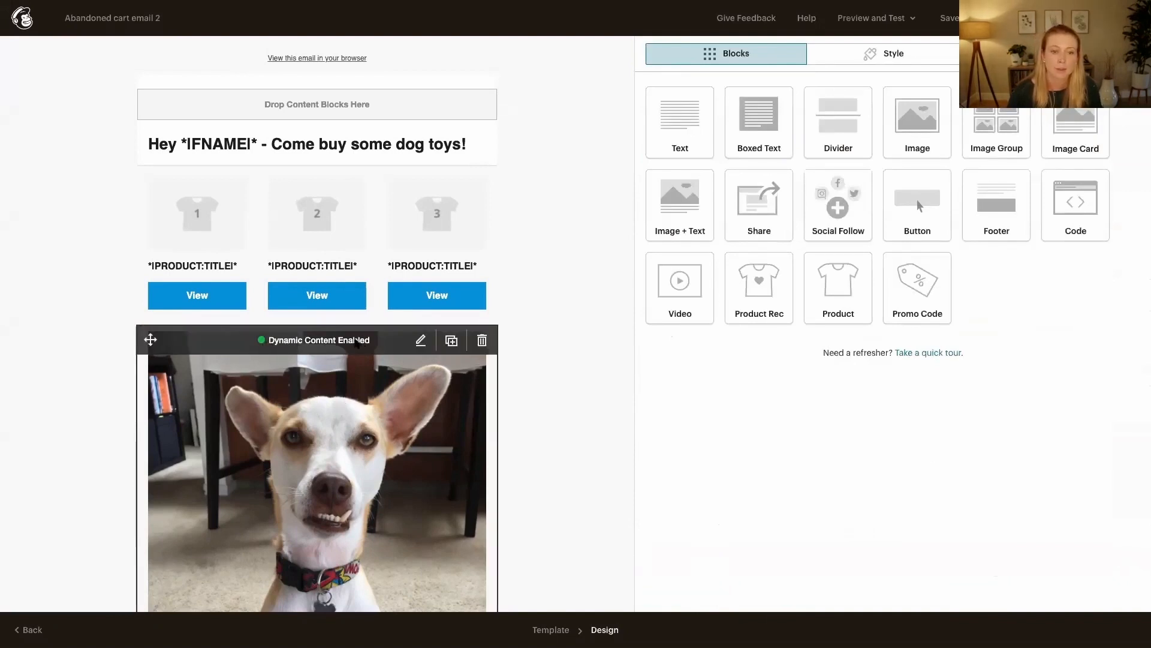
scroll(329, 403, down, 3)
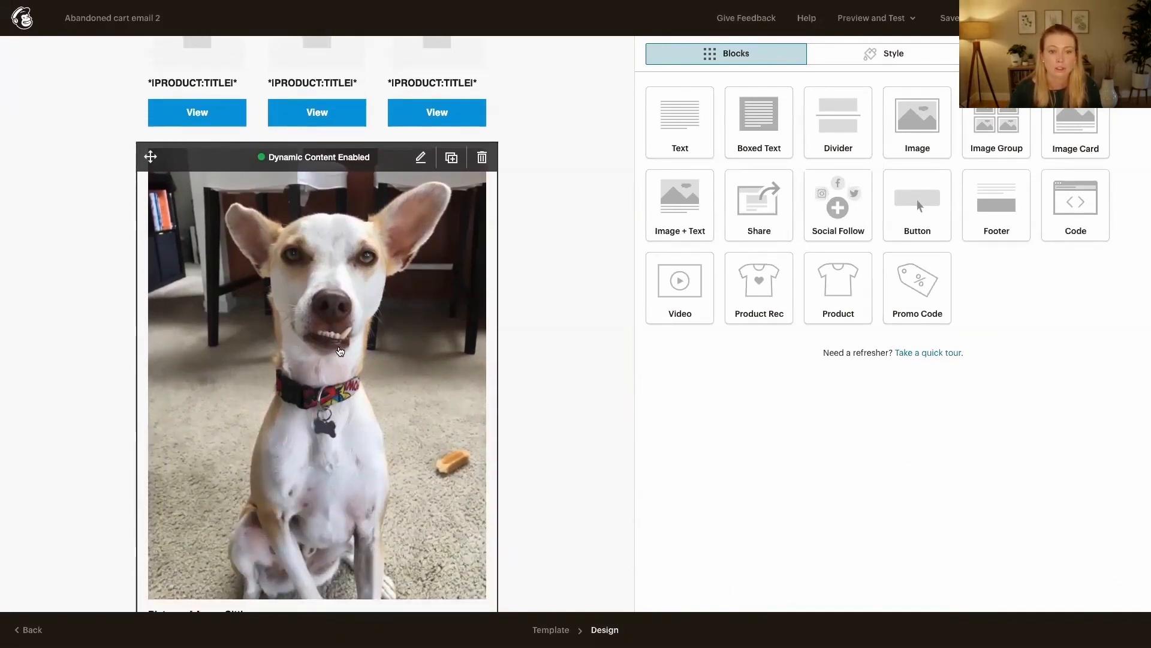
scroll(337, 351, up, 3)
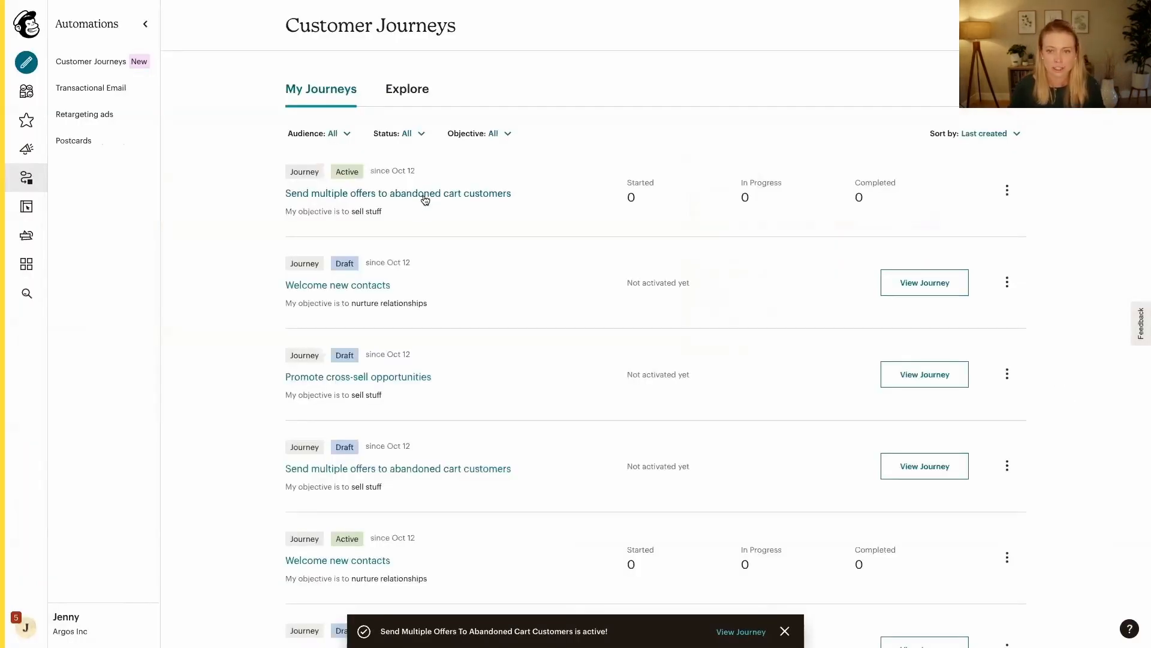
Open the active "Send multiple offers to abandoned cart customers" journey and review its map and summary
click(425, 195)
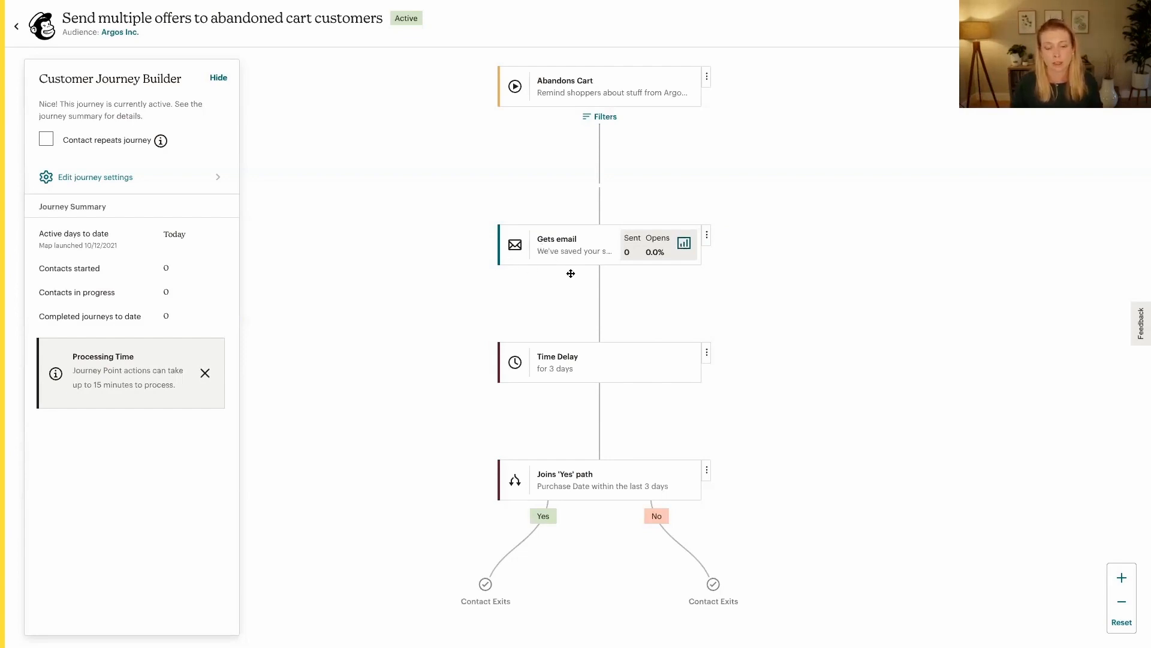
scroll(571, 274, down, 3)
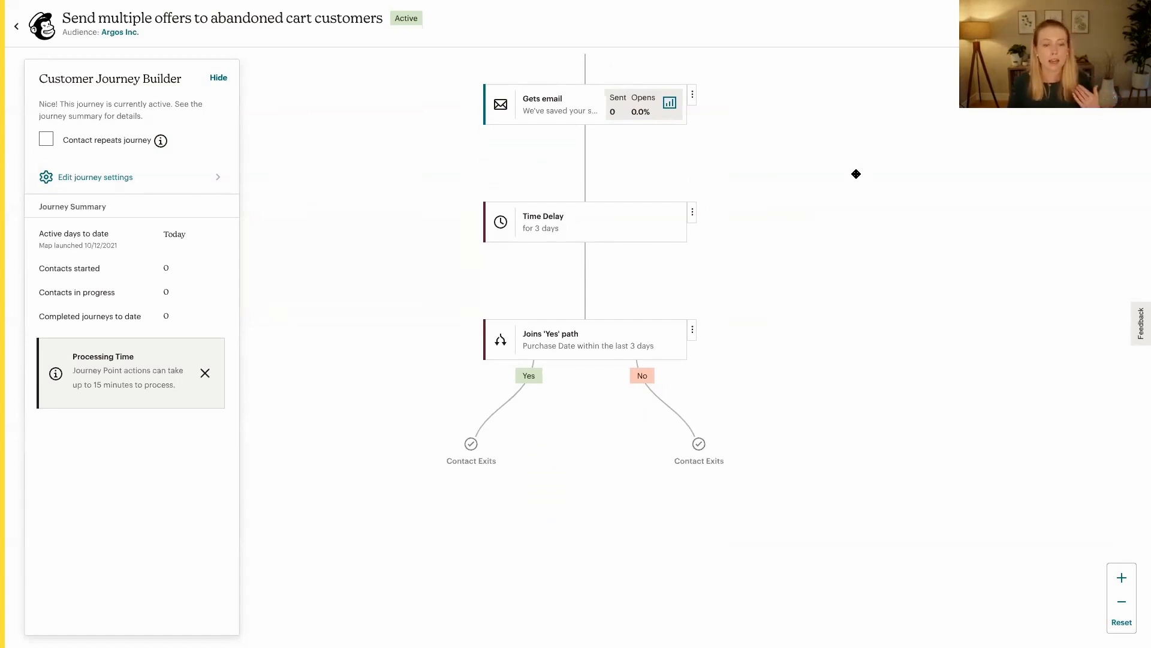
scroll(855, 174, up, 5)
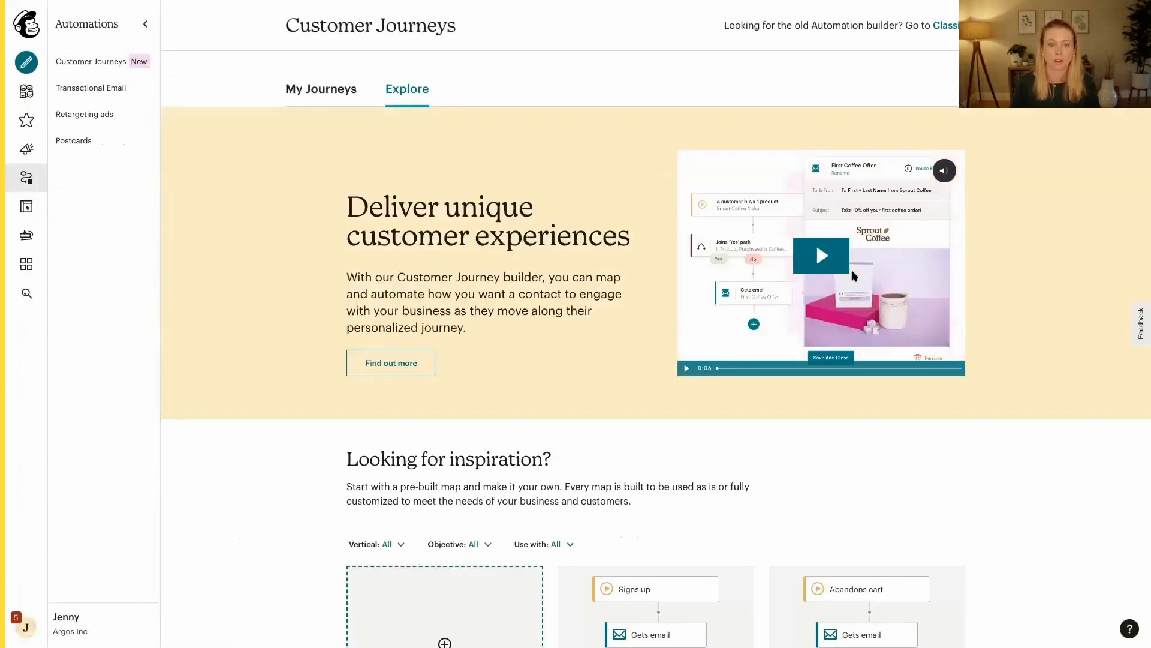
Find the "Promote cross-sell opportunities" map among the pre-built journeys and open its preview
scroll(726, 352, down, 3)
scroll(726, 352, down, 6)
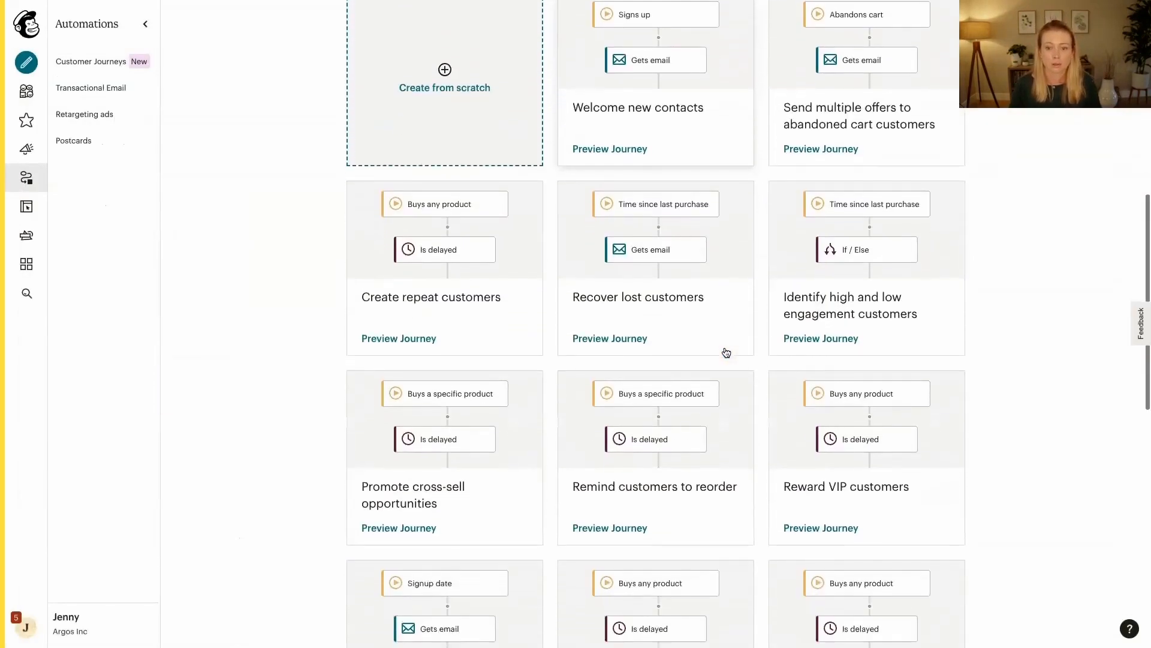
scroll(695, 374, down, 1)
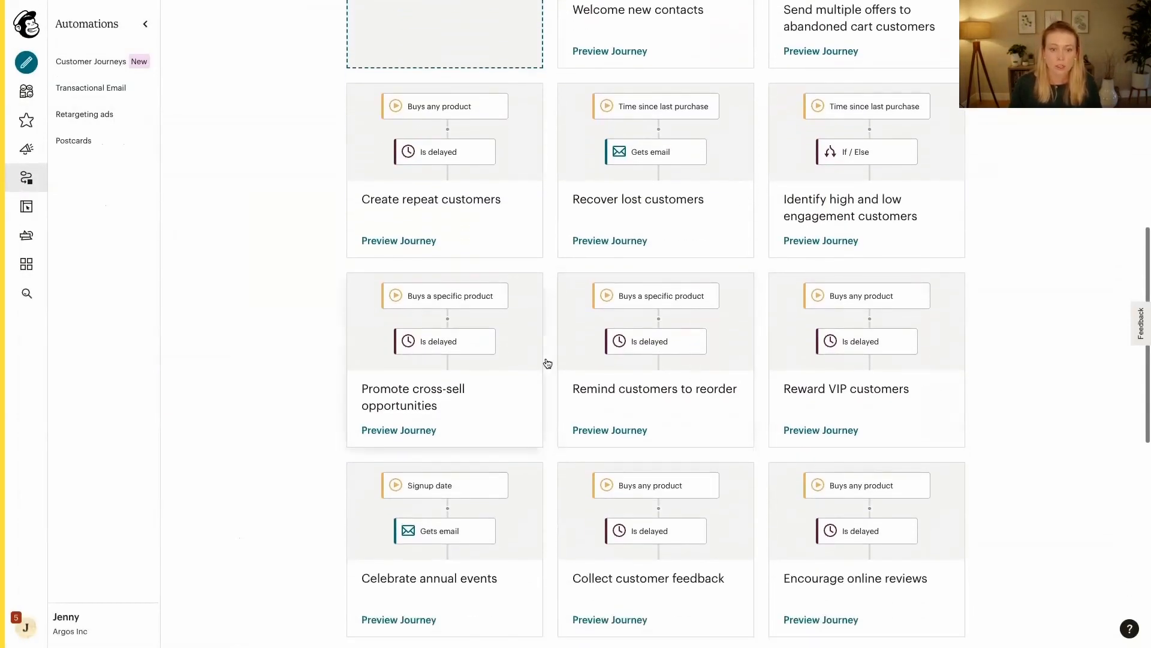
click(396, 396)
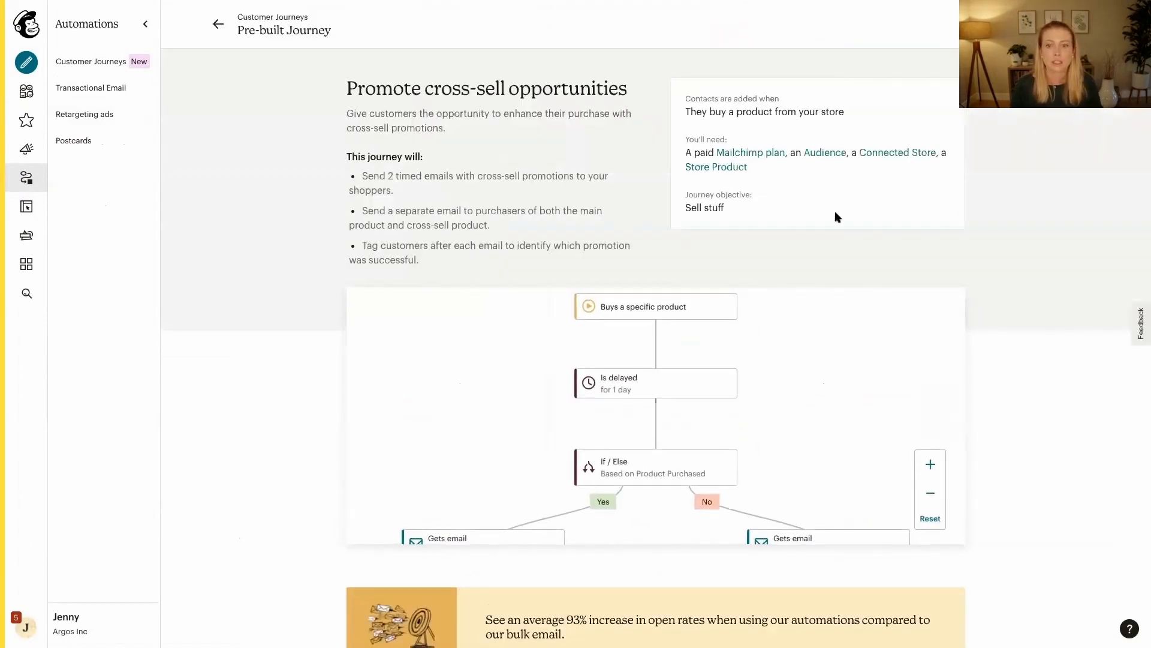
Start the "Promote cross-sell opportunities" pre-built journey and assign it to the Argos Inc. audience
click(1093, 24)
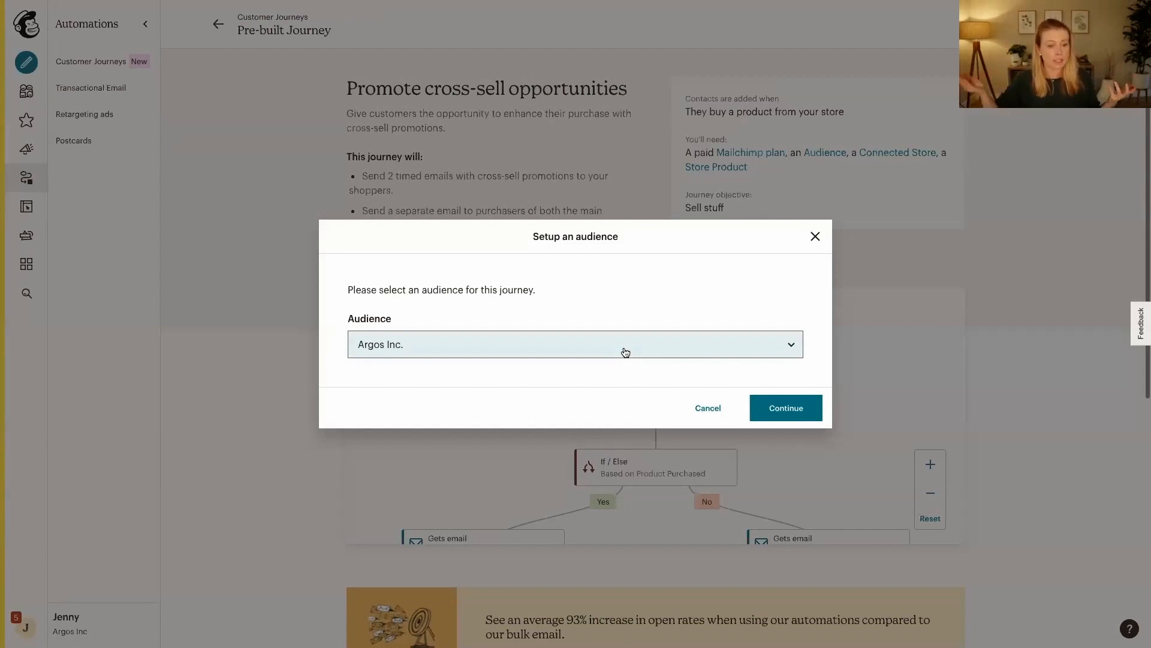
click(624, 350)
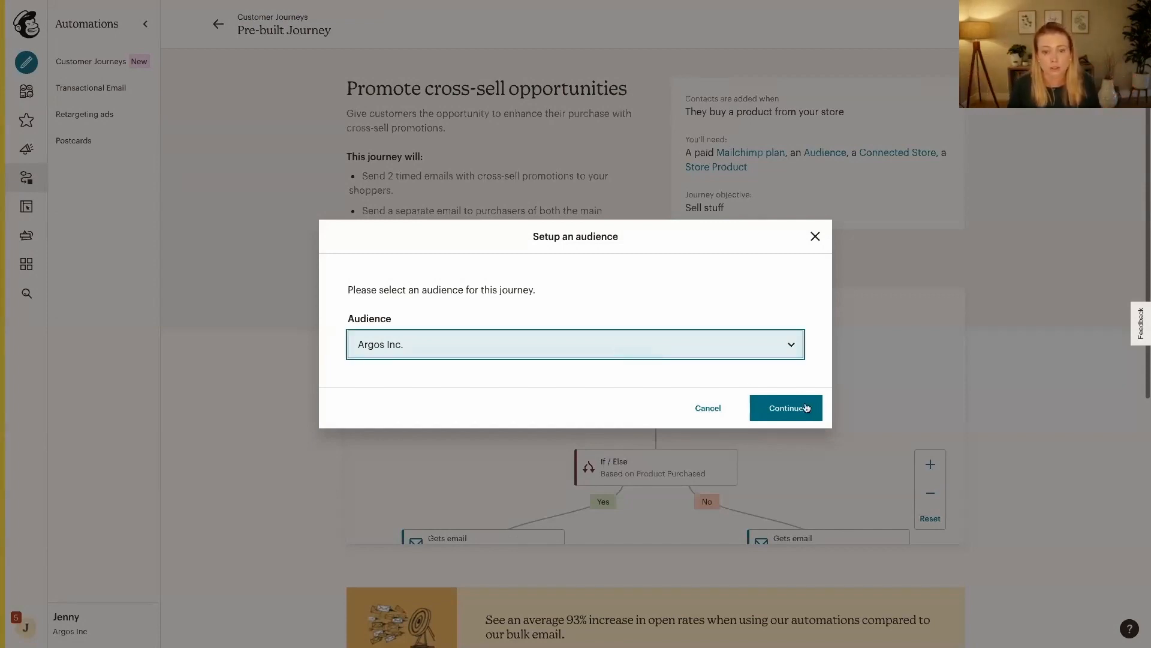
click(782, 416)
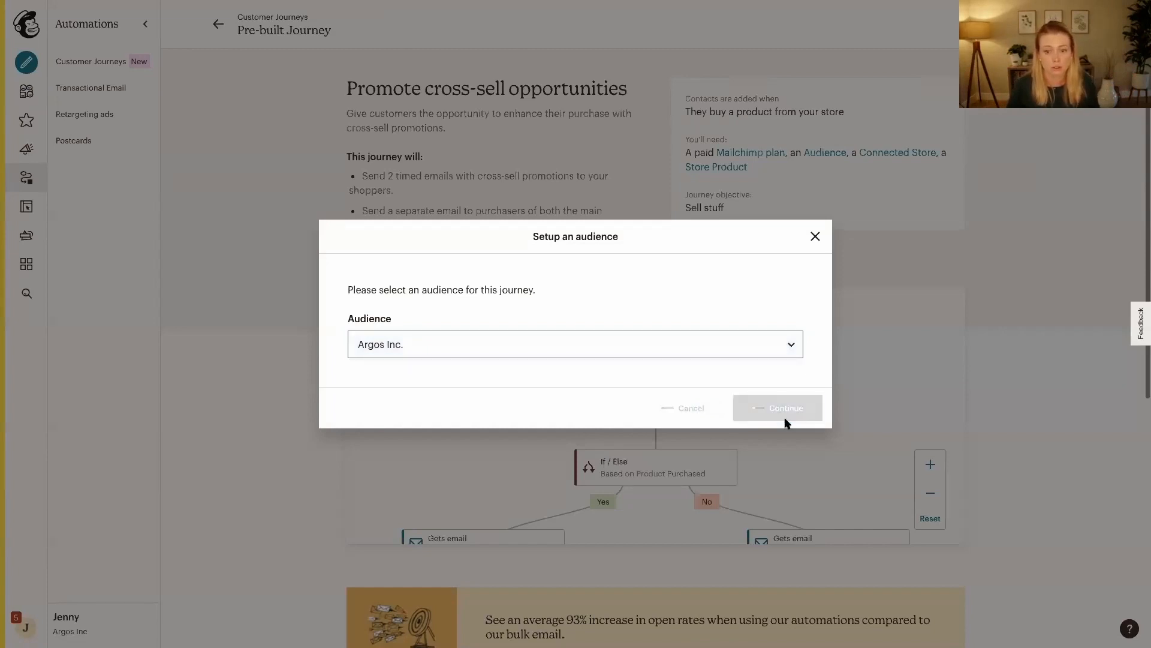
Set "Picture of Argos Sitting" as main product and "Another Picture of Argos" as accessory product, and create the journey
click(504, 298)
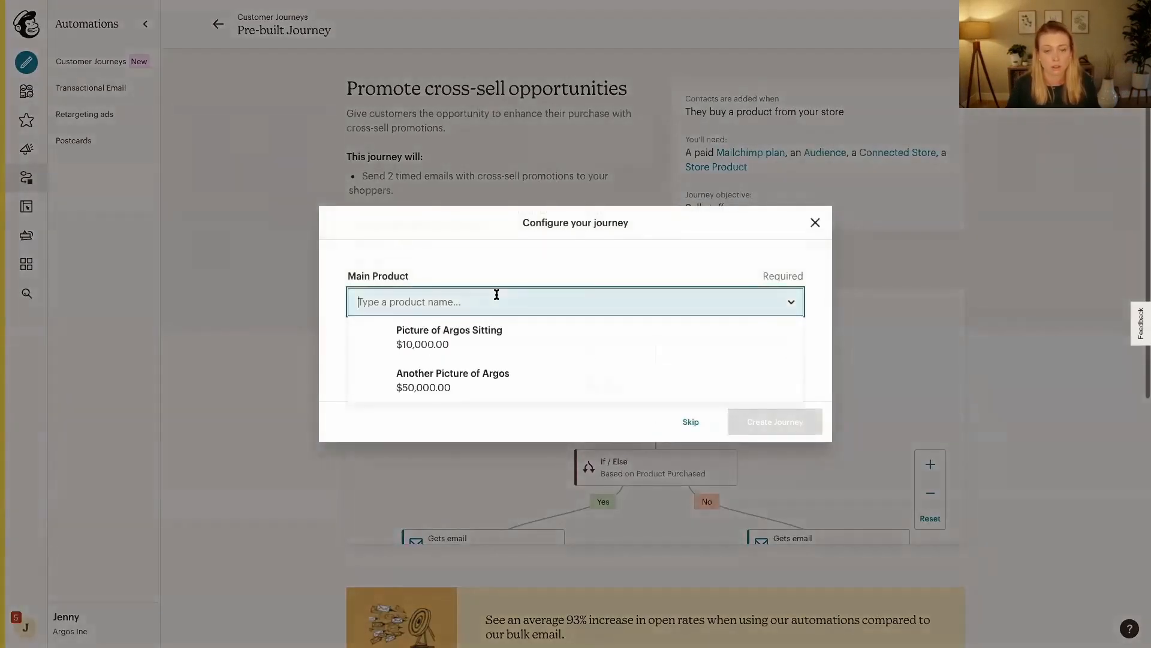
click(456, 341)
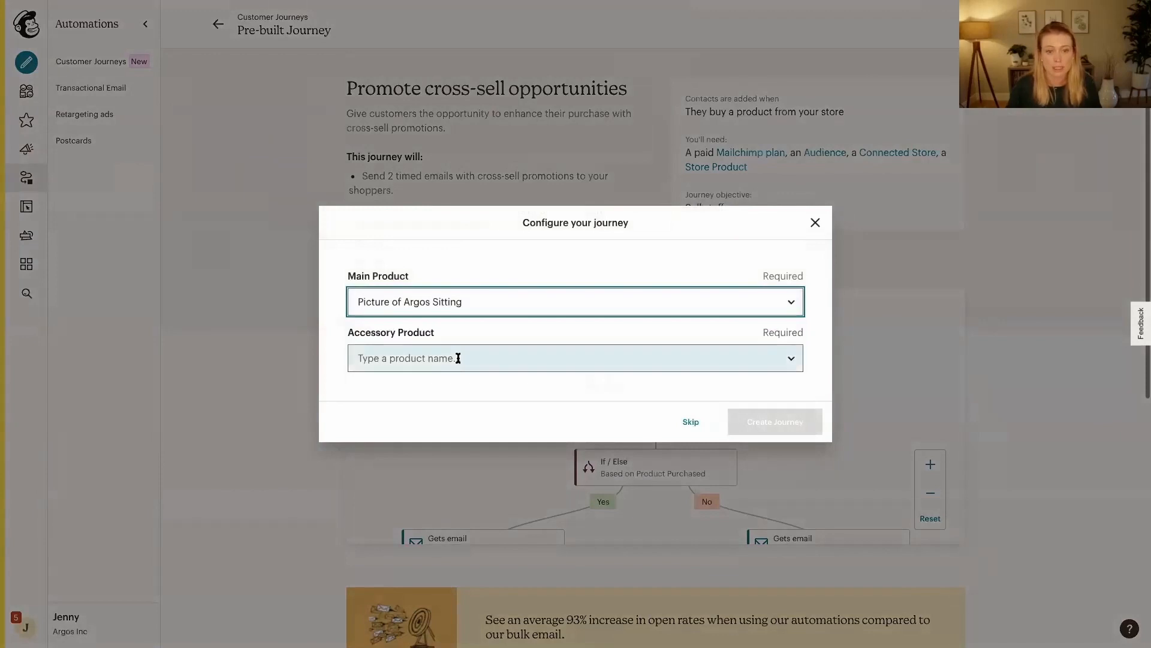
click(465, 345)
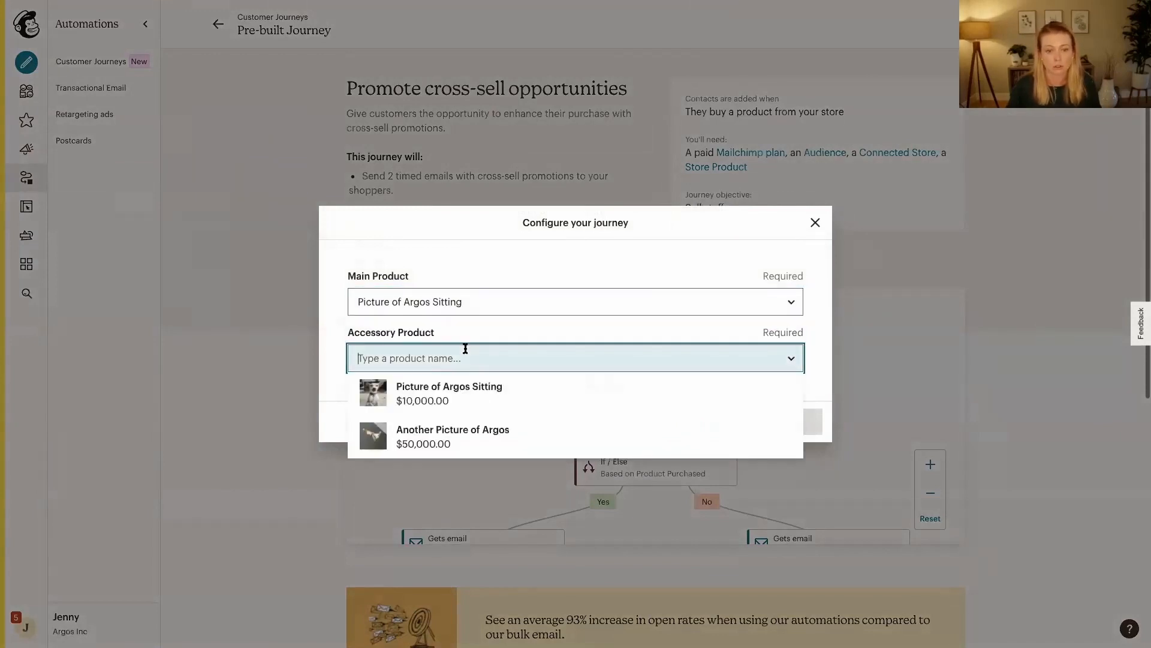
click(424, 433)
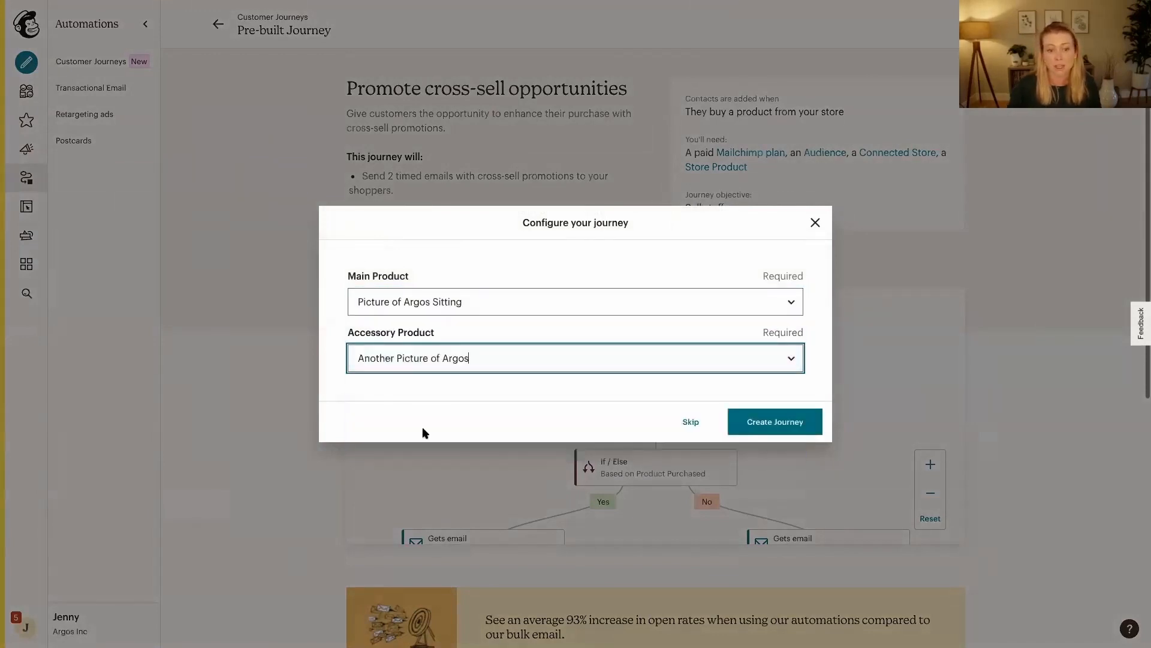
click(791, 424)
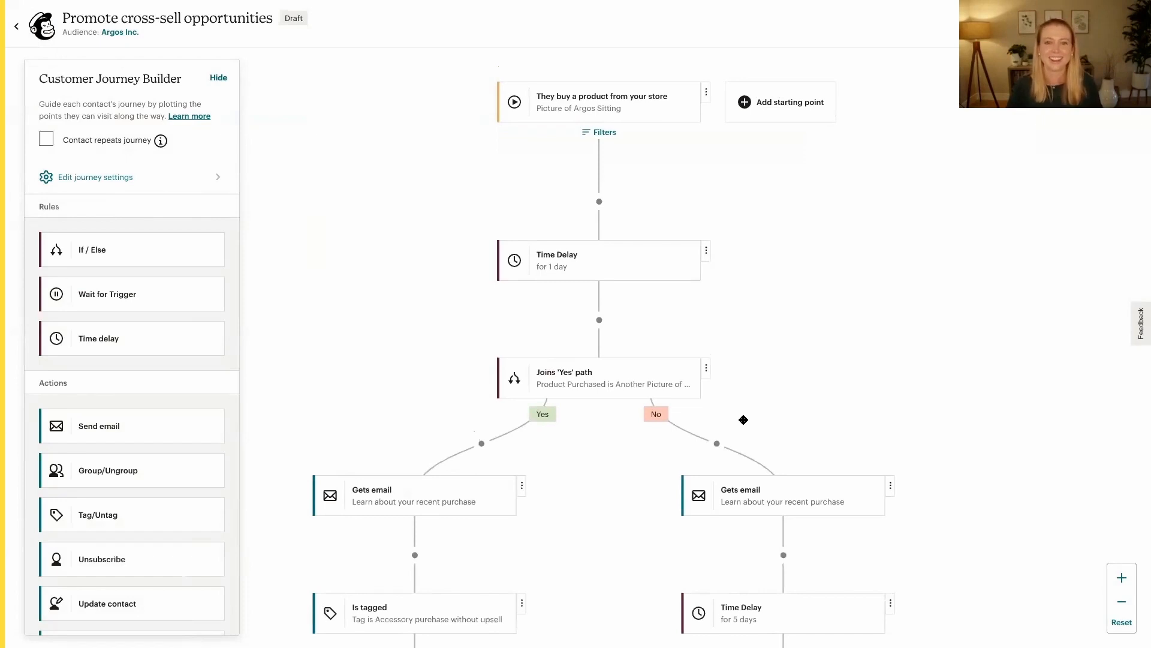
Add a "Send email with a survey" action to the first split's Yes path, directly before the "Learn about your recent purchase" email
scroll(743, 420, down, 5)
scroll(744, 420, up, 5)
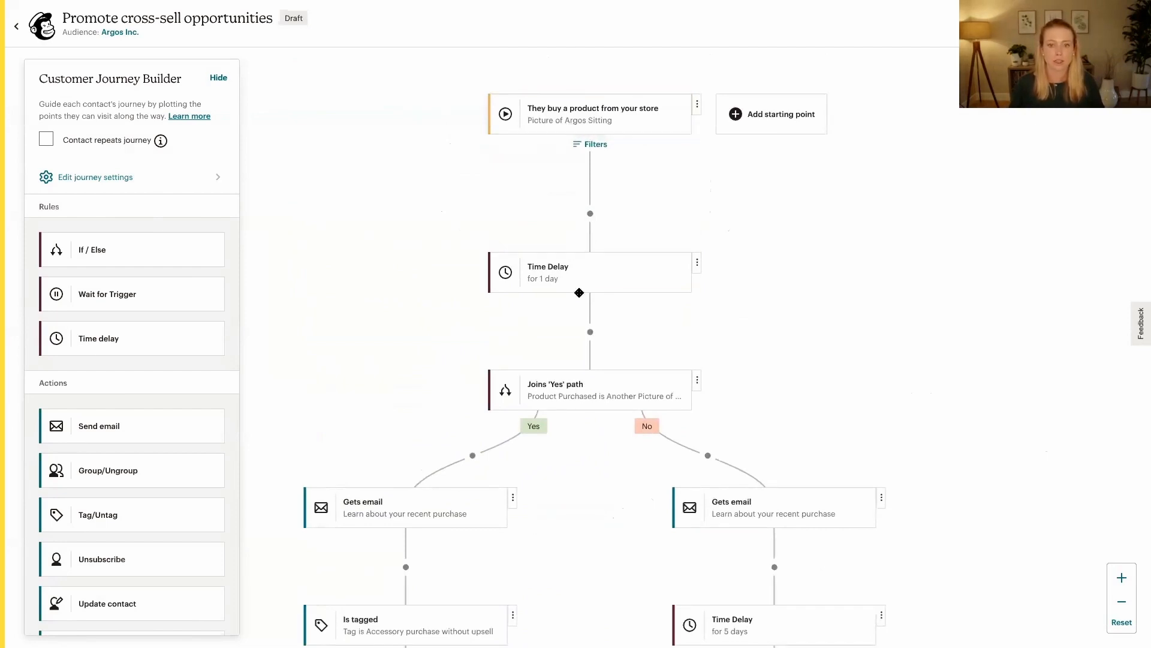
drag(852, 401, 884, 240)
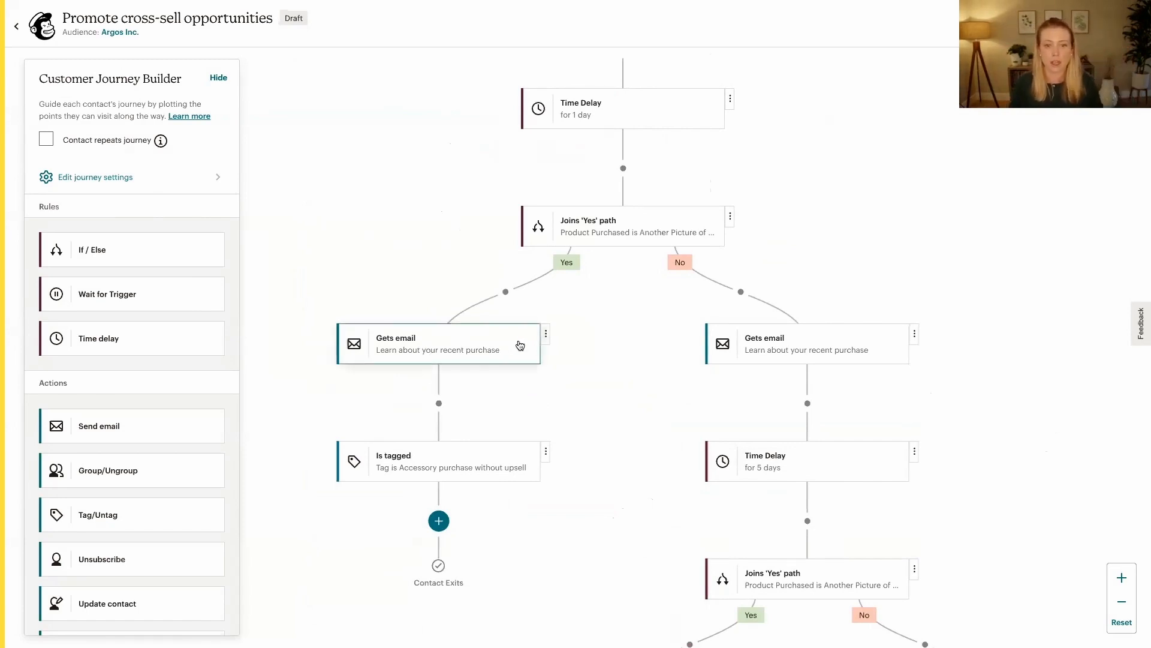
scroll(44, 530, down, 1)
scroll(43, 530, down, 3)
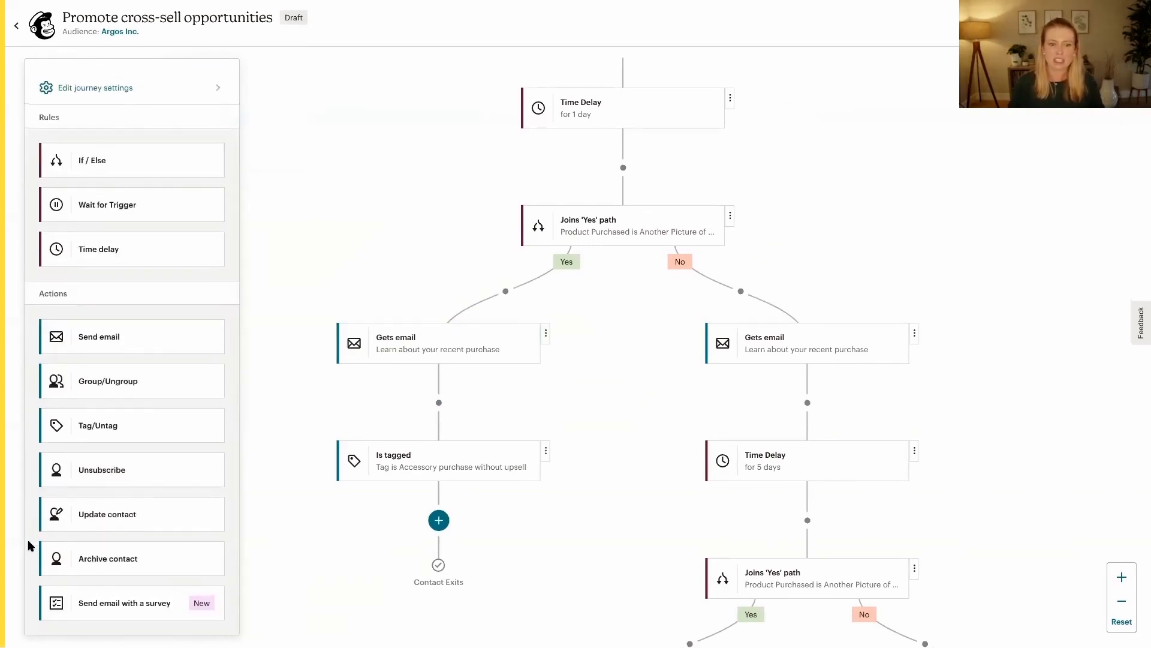
drag(70, 607, 507, 292)
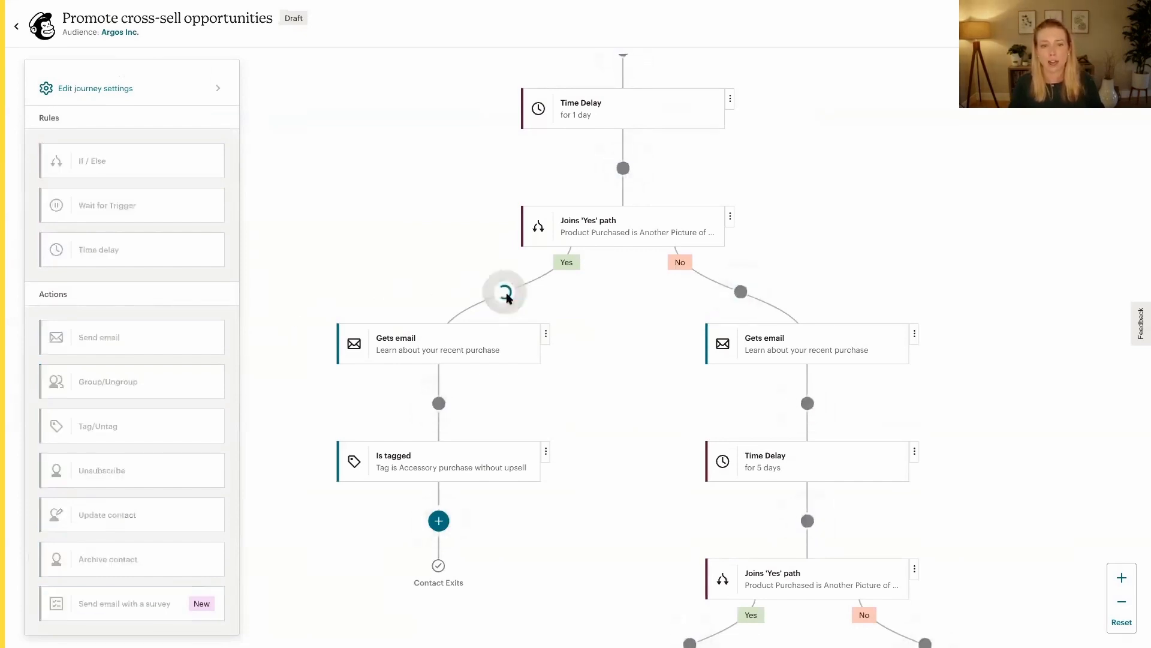
Delete the "Learn about your recent purchase" email that follows the survey email on the Yes path
click(546, 452)
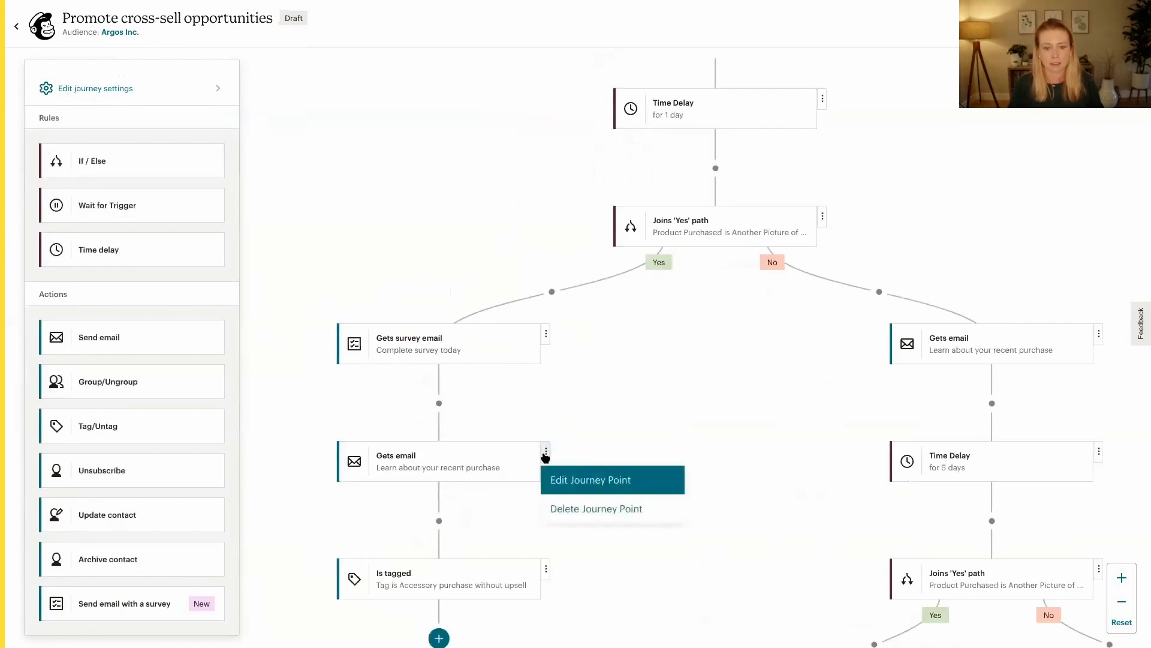
scroll(646, 442, down, 1)
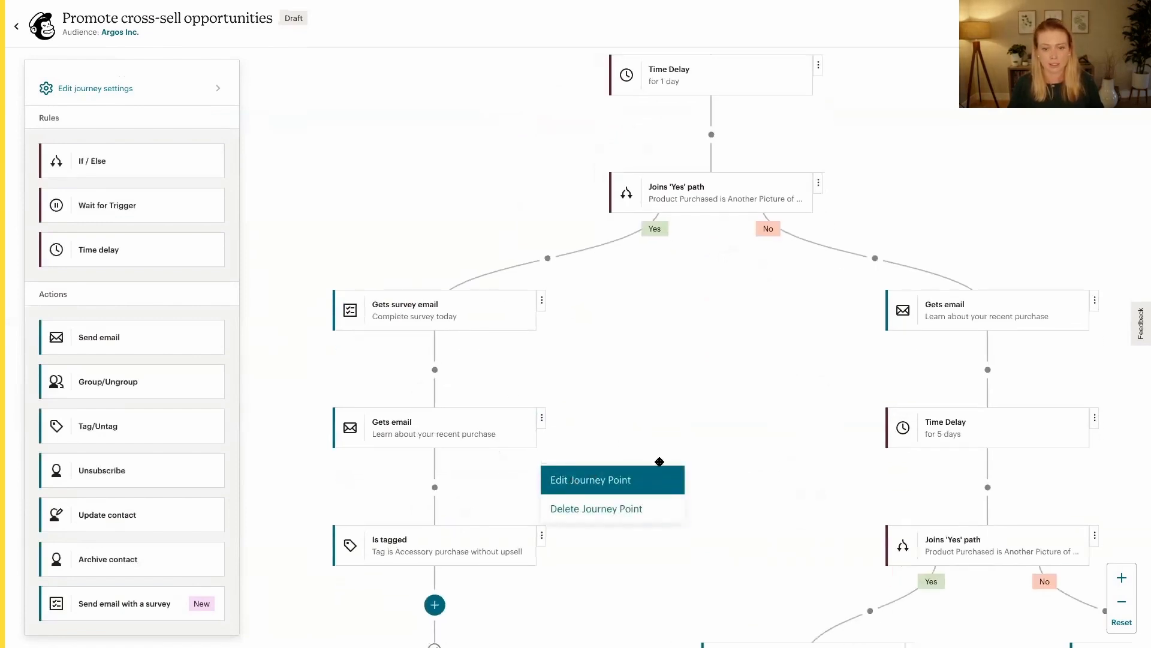
click(676, 509)
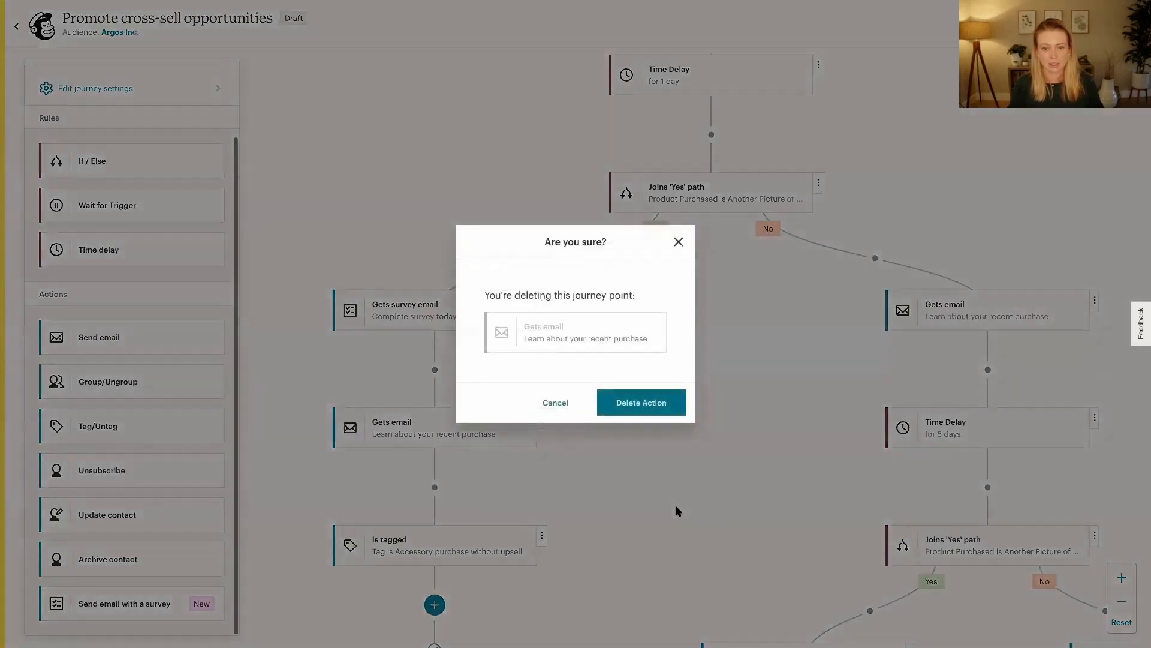
click(639, 405)
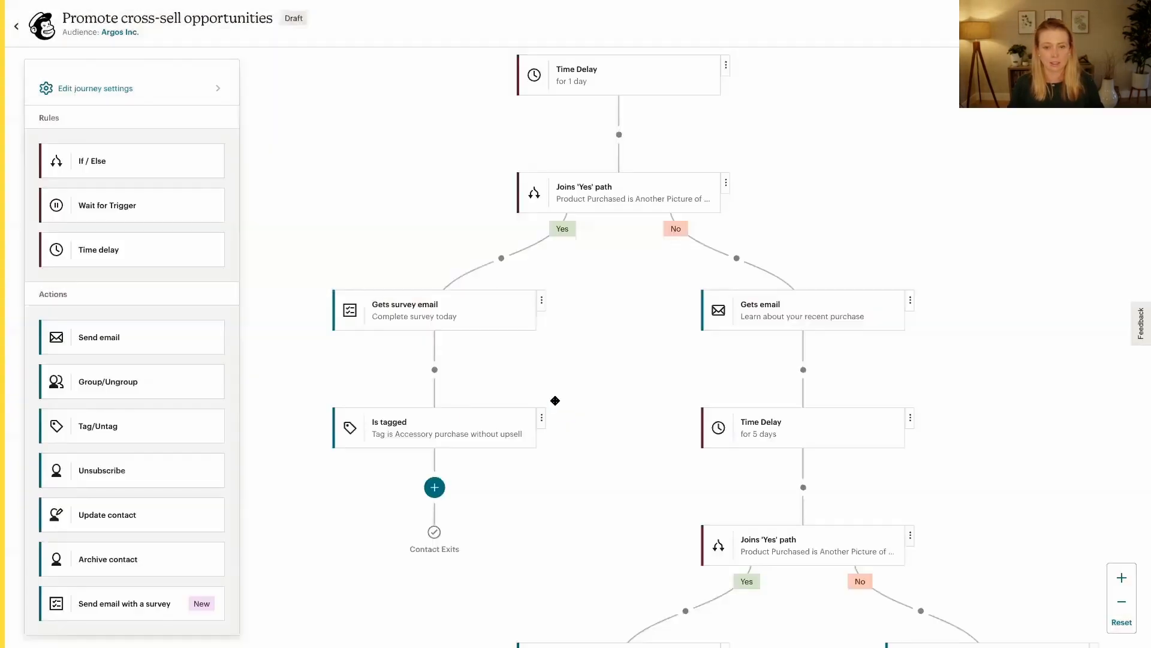
Open the survey email's content, examine the surveys the Take Survey button can link to, and leave the email editor
click(428, 321)
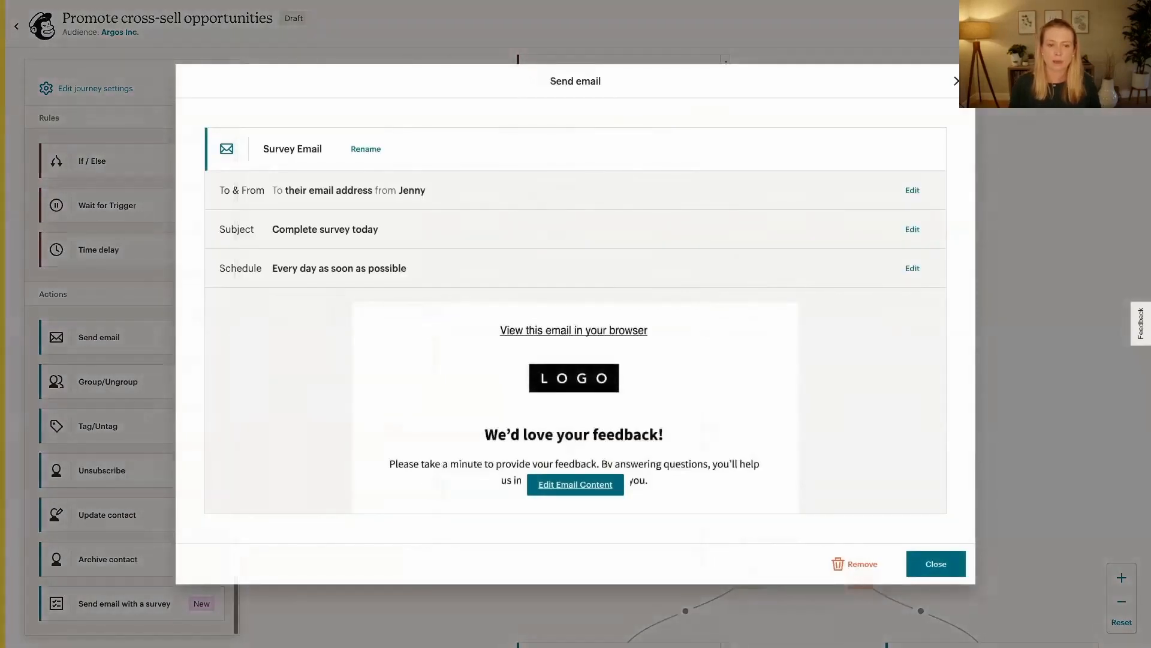
scroll(713, 451, down, 3)
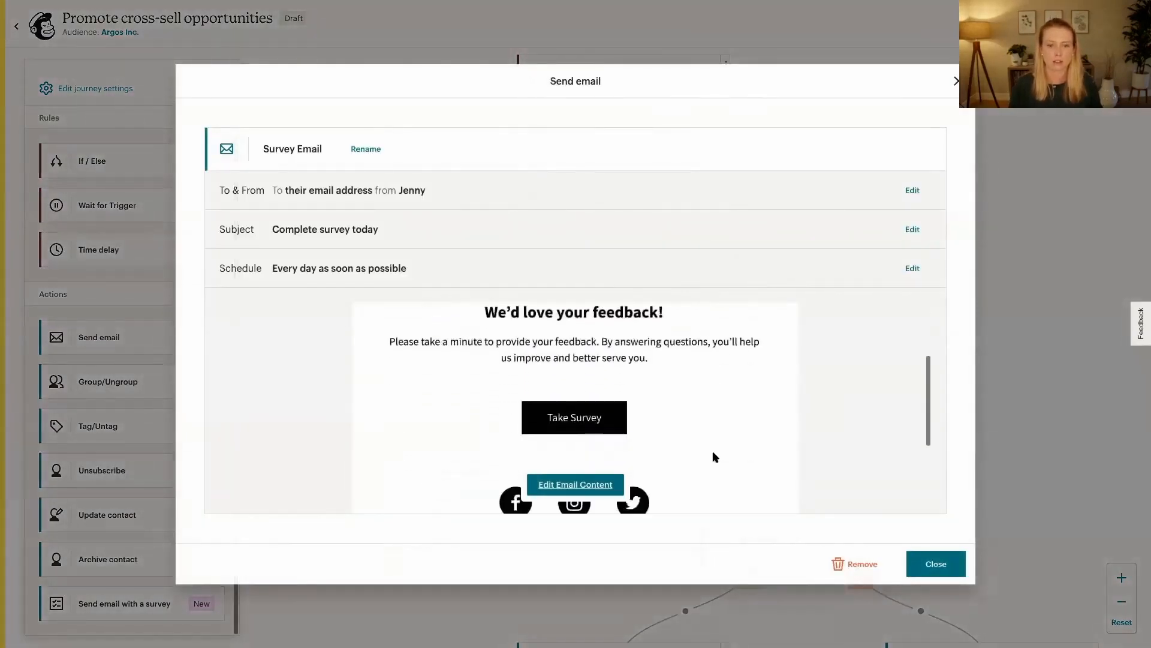
click(564, 486)
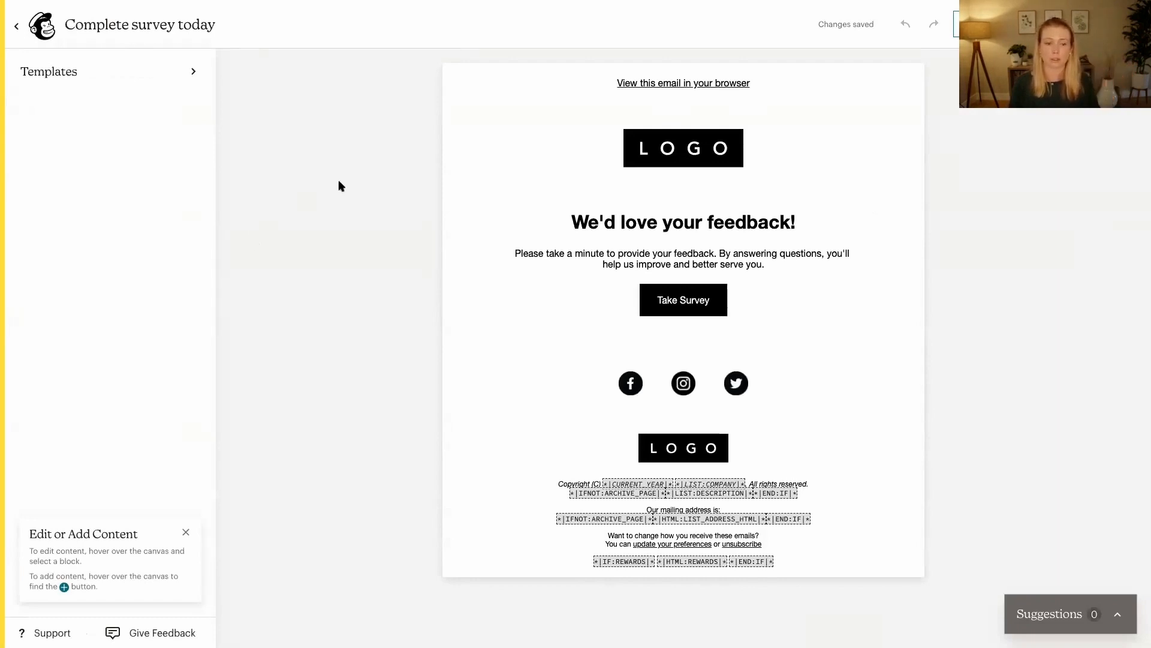
click(667, 299)
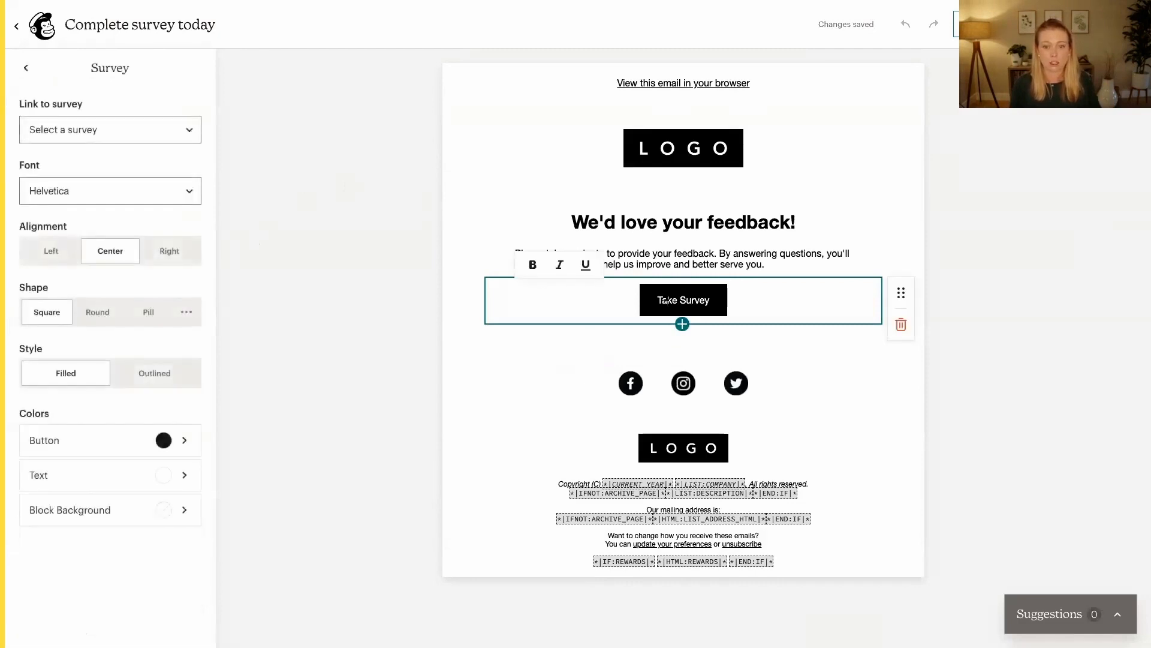
click(137, 129)
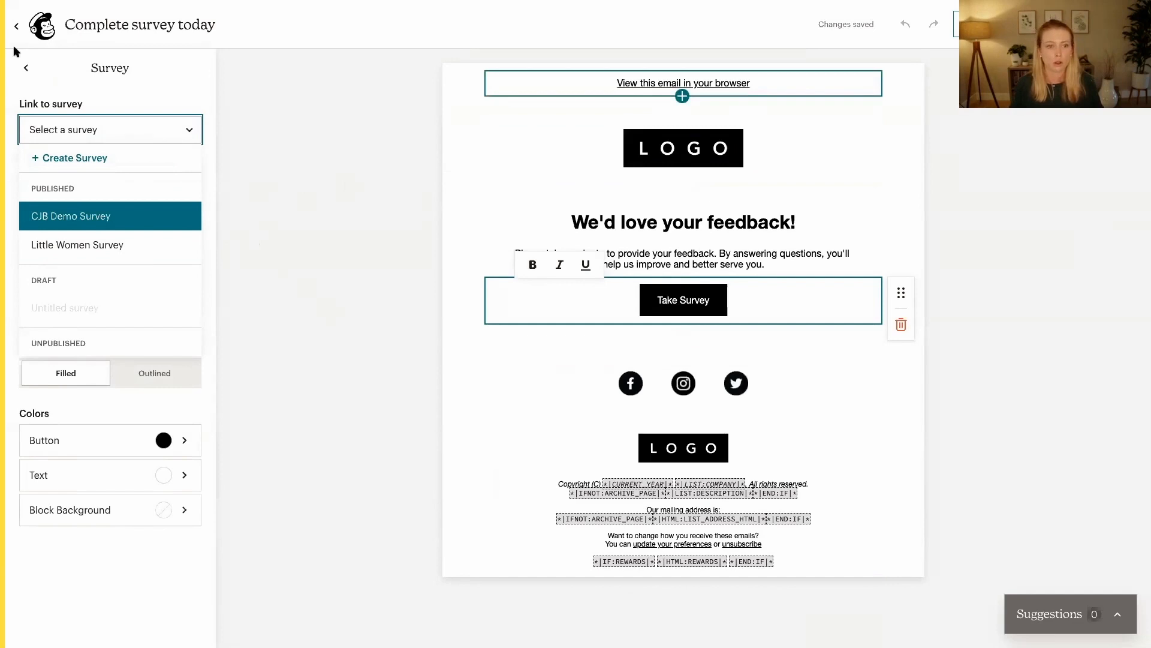
click(16, 27)
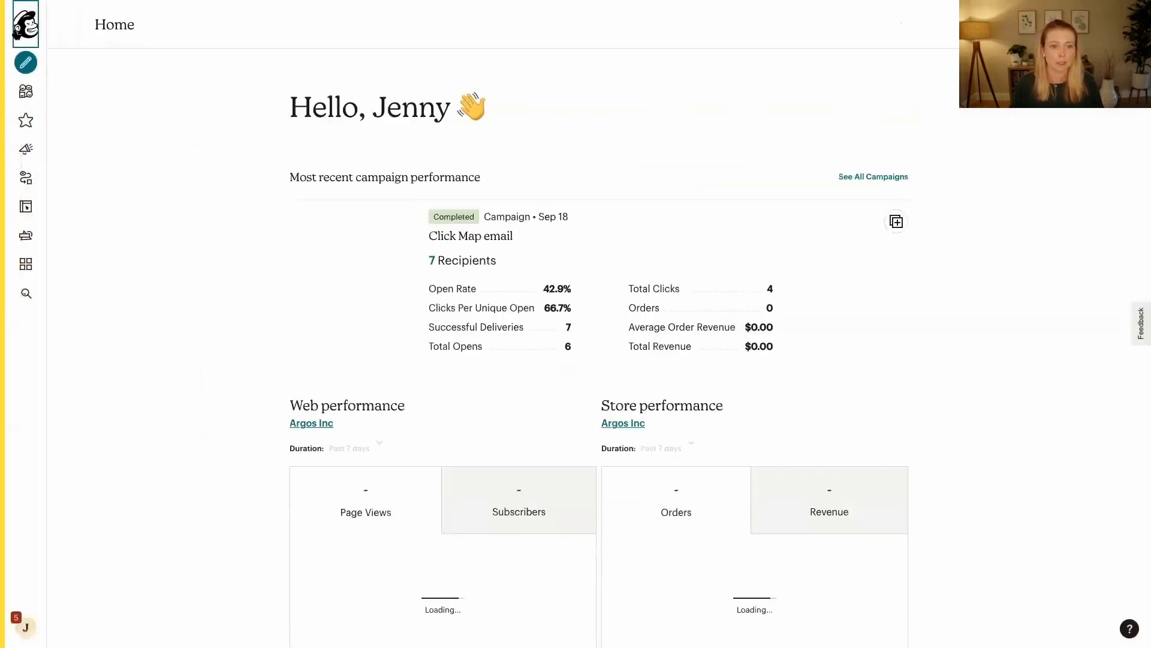